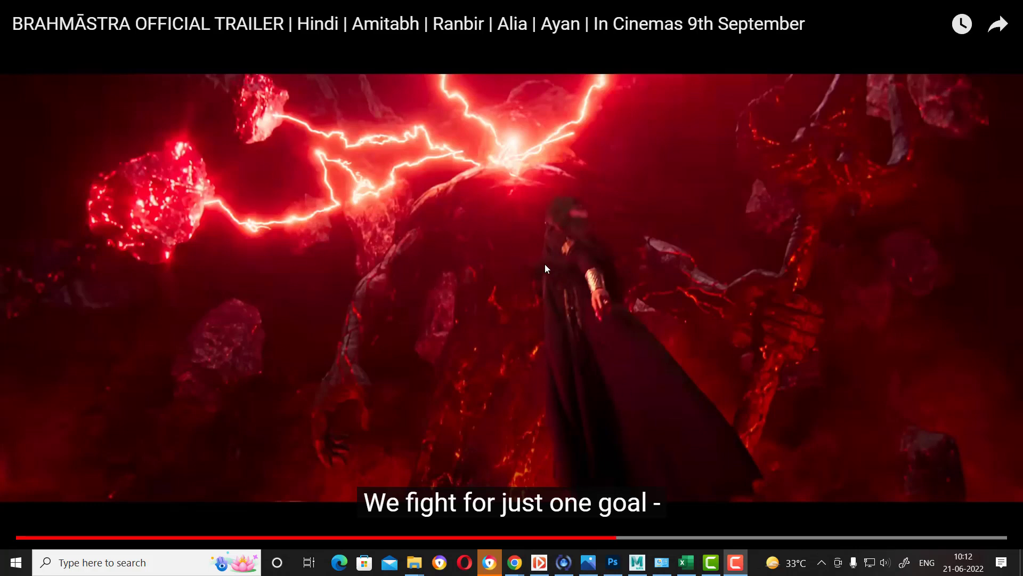
Step: Switch from the YouTube trailer to the Autodesk Maya window and open its File menu
key("alt+Tab")
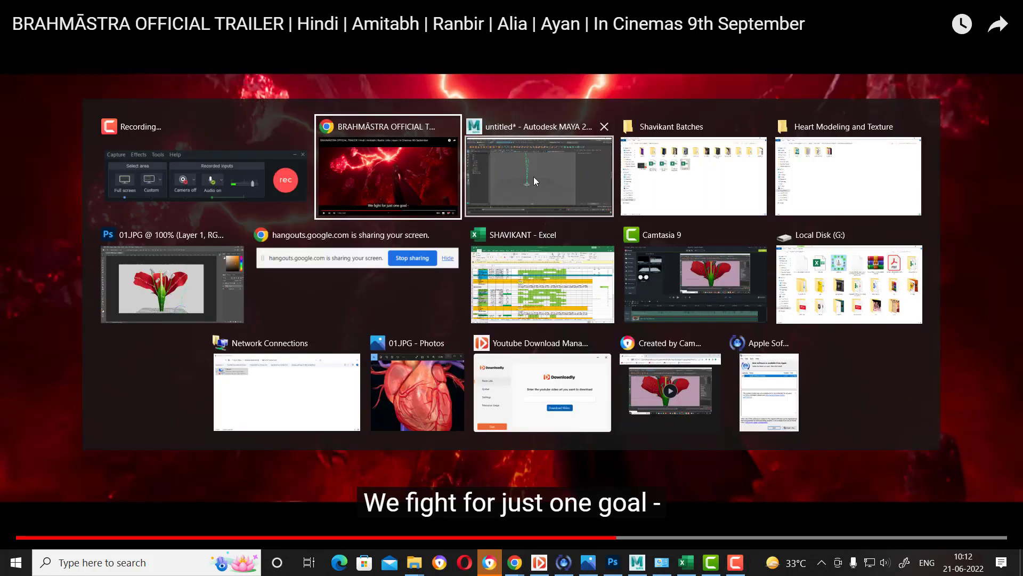
left_click(533, 177)
left_click(11, 21)
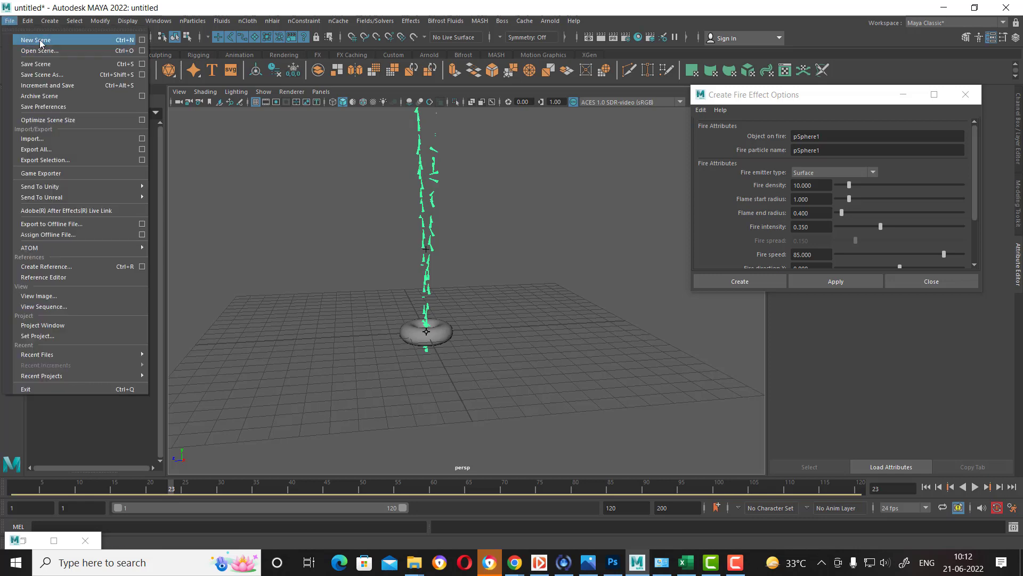
Step: Discard the fire scene for a new empty scene and close the Create Fire Effect Options window
left_click(24, 38)
left_click(517, 284)
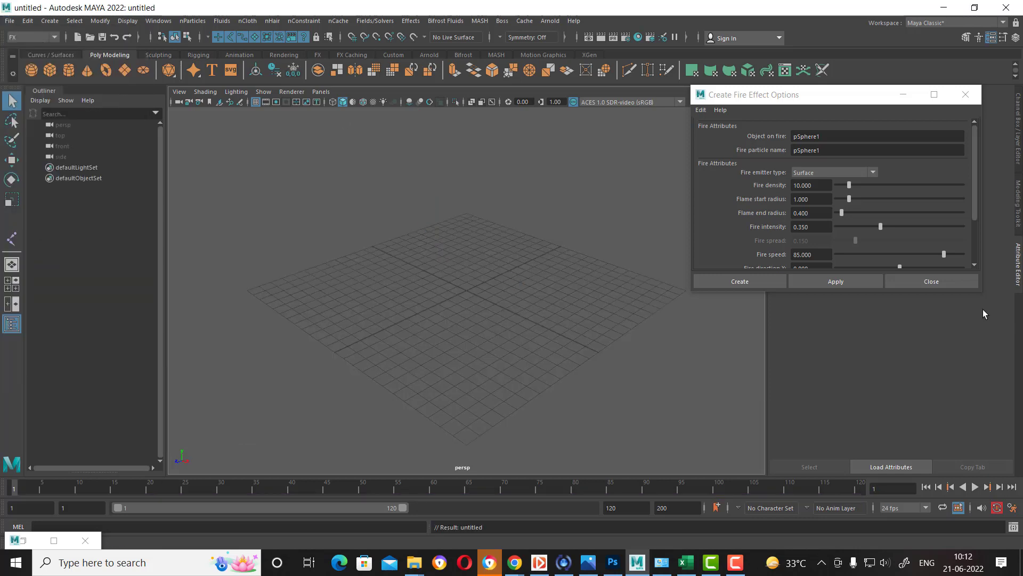
left_click(958, 286)
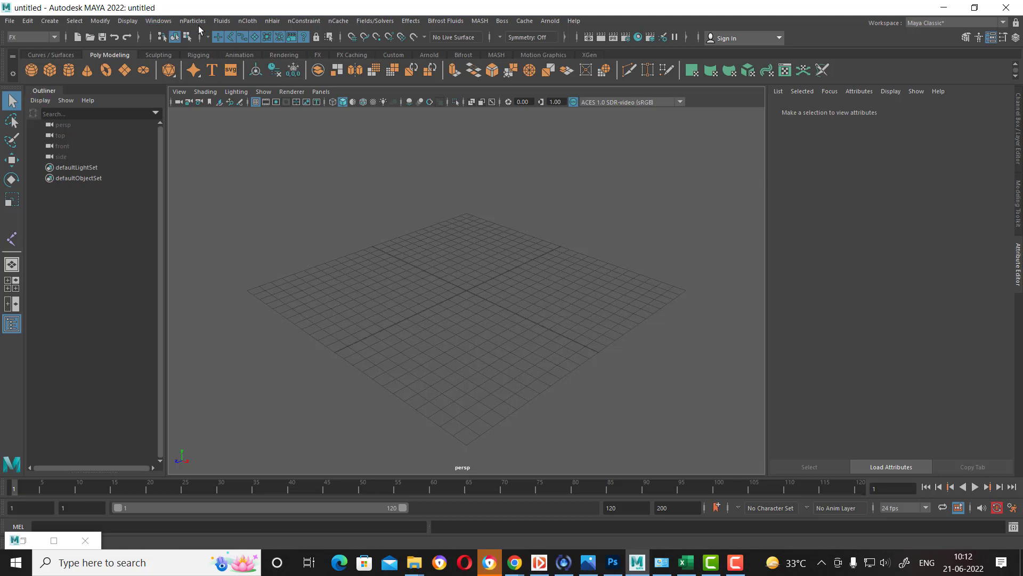
left_click(222, 21)
mouse_move(182, 58)
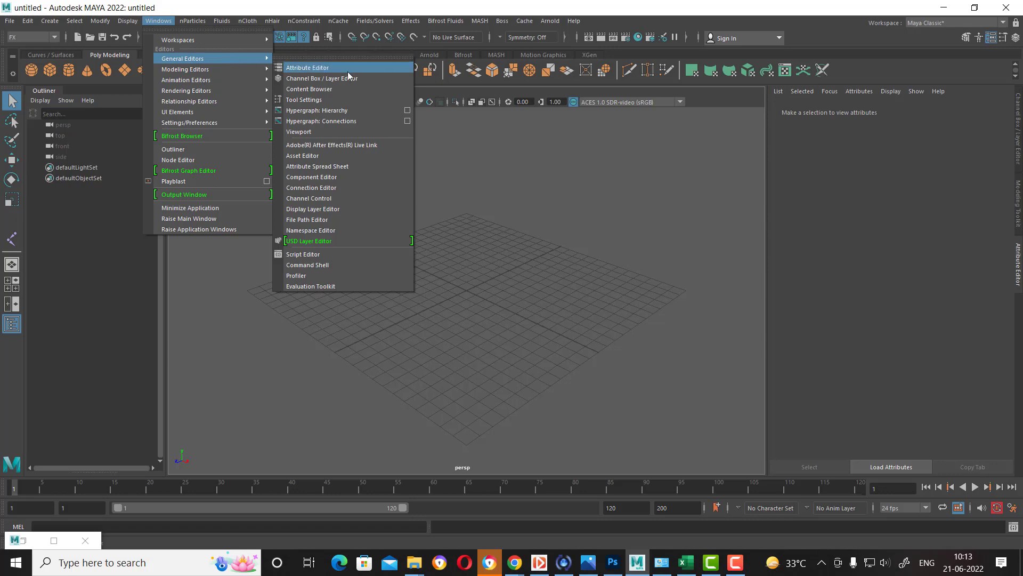
Step: Load MonsterWolfman.ma from Content Browser's Sculpting_Base_Meshes > Bipeds, then minimize the browser
left_click(348, 90)
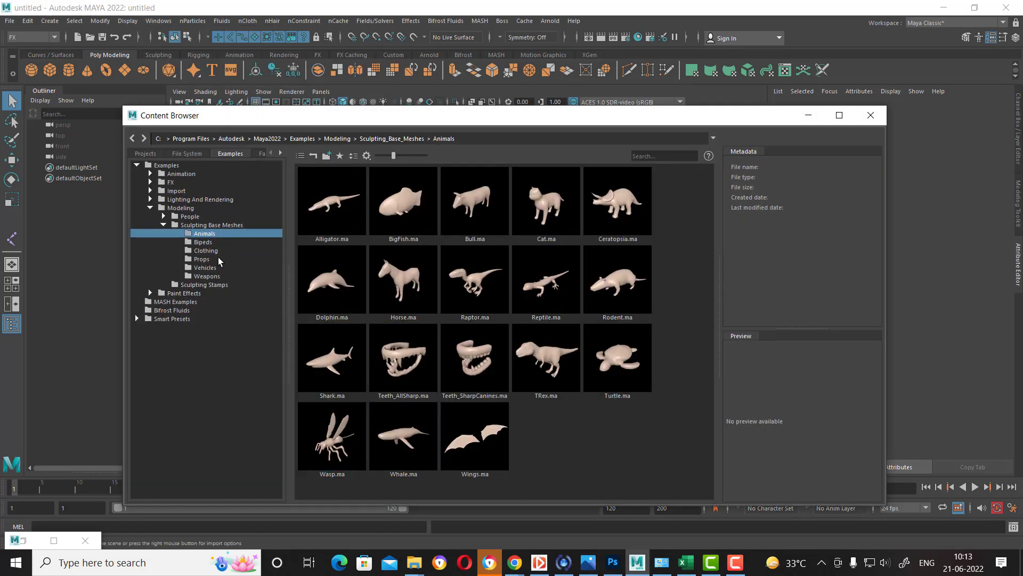
left_click(206, 243)
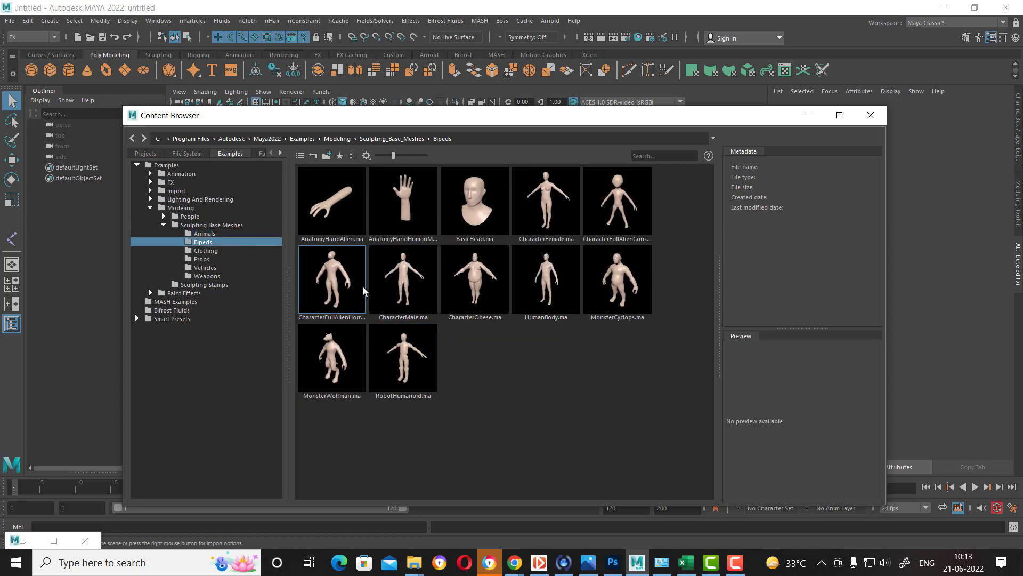
double_click(337, 368)
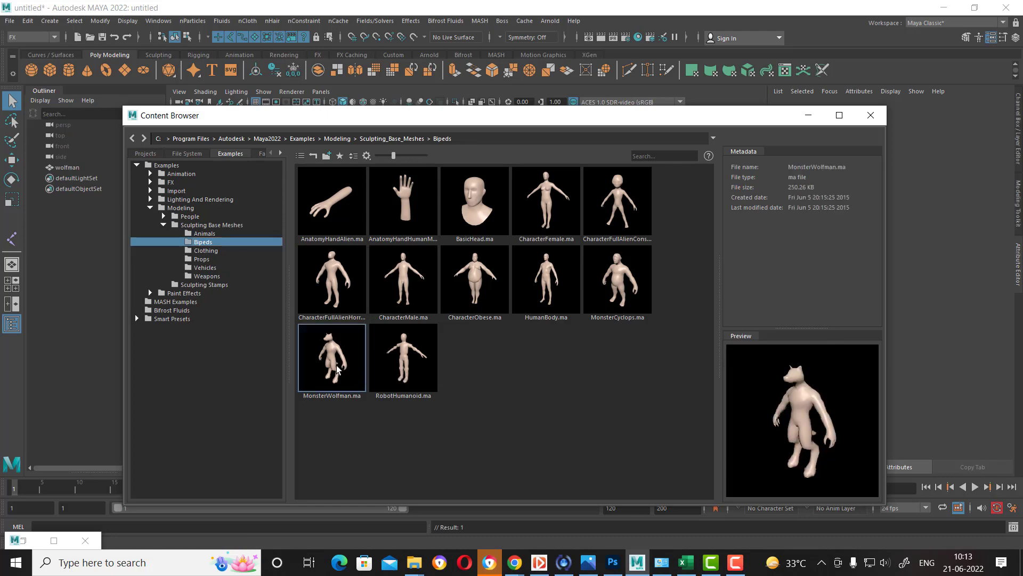
left_click(809, 115)
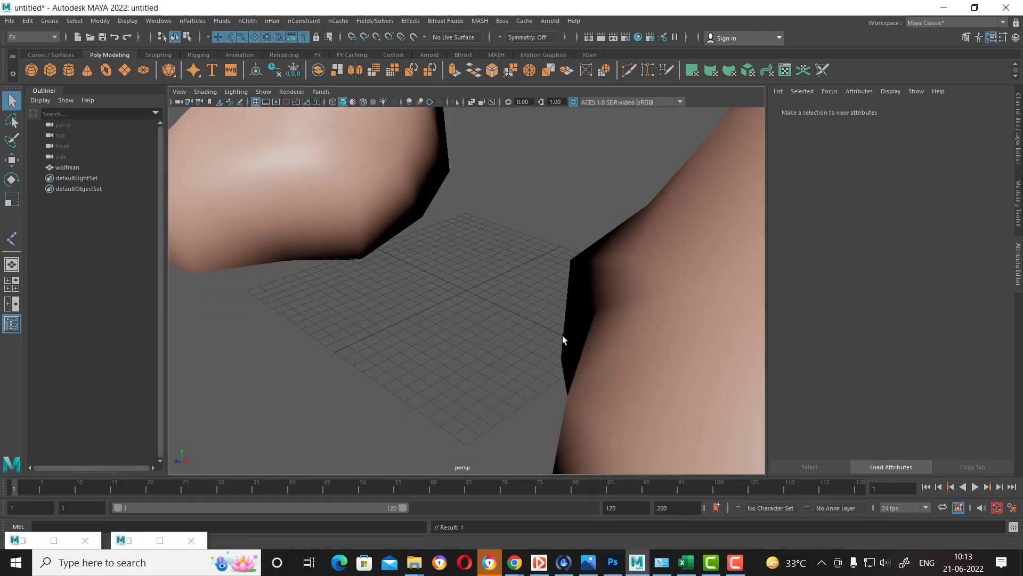
Step: Zoom and orbit to a front view of the wolfman and bring up the polygon primitive menu
scroll(562, 335, "down", 5)
scroll(513, 223, "down", 3)
left_click_drag(514, 223, 608, 297, "alt")
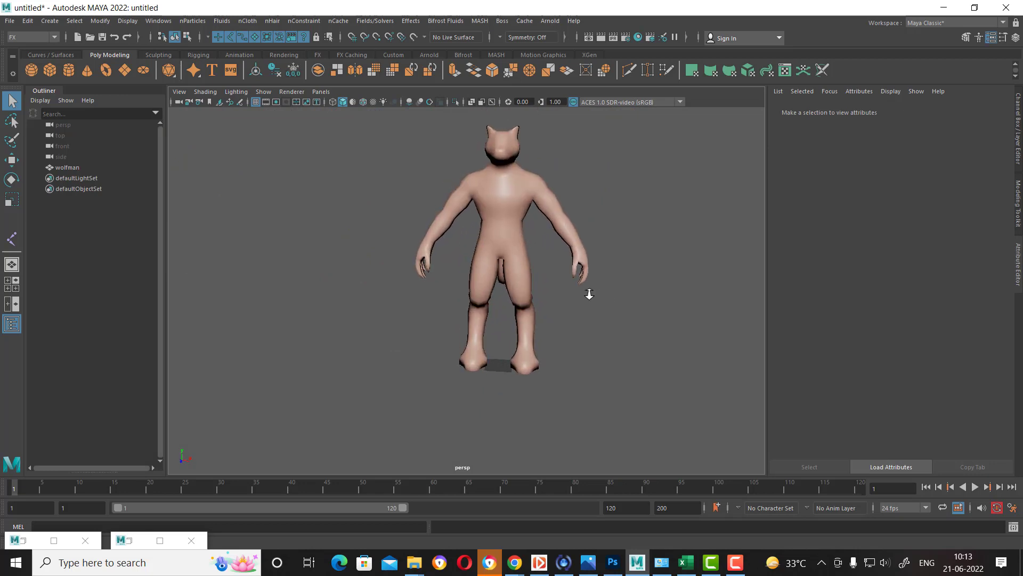
scroll(606, 337, "up", 4)
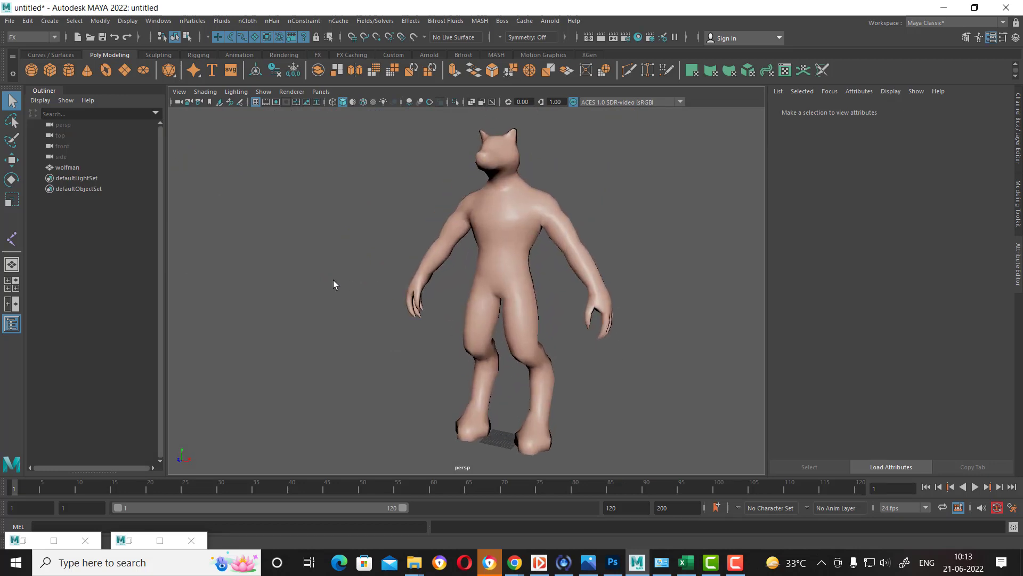
right_click(281, 253, "shift")
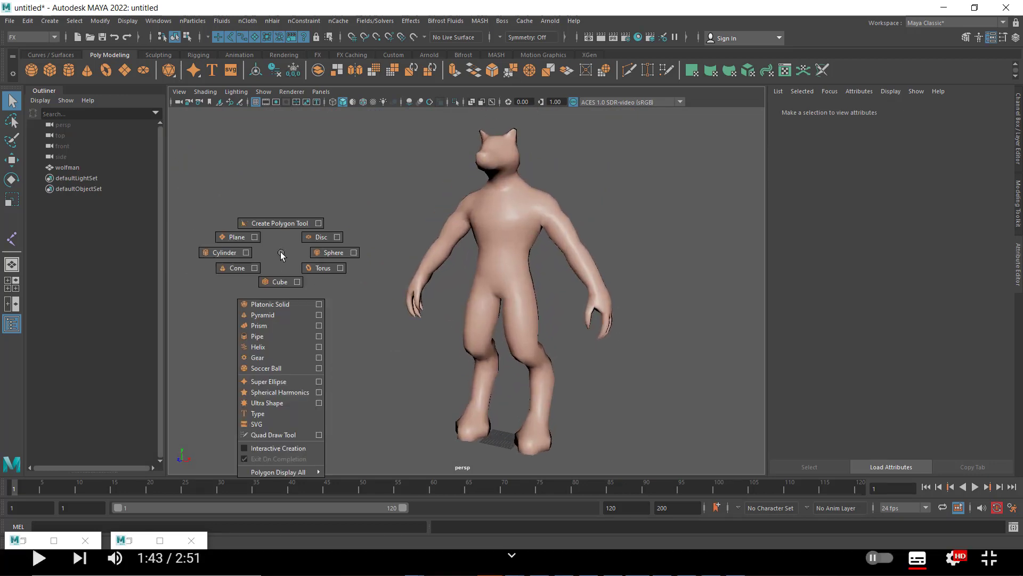
Step: Create a polygon sphere, enlarge it, and move it beside the wolfman's head in front view
left_click(315, 252)
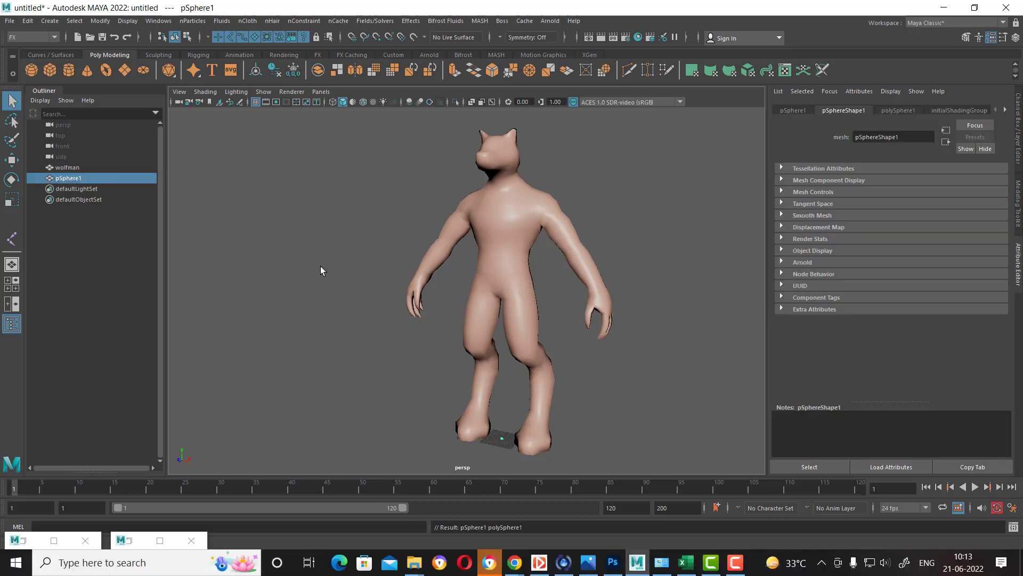
key("r")
left_click_drag(506, 439, 597, 421)
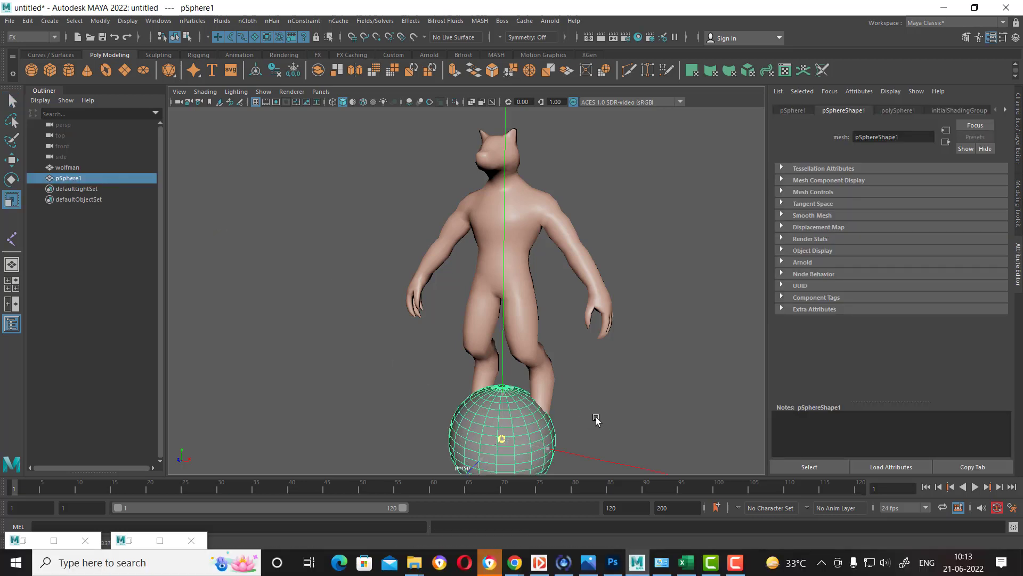
key("w")
scroll(521, 304, "down", 2)
scroll(584, 339, "down", 1)
key("space")
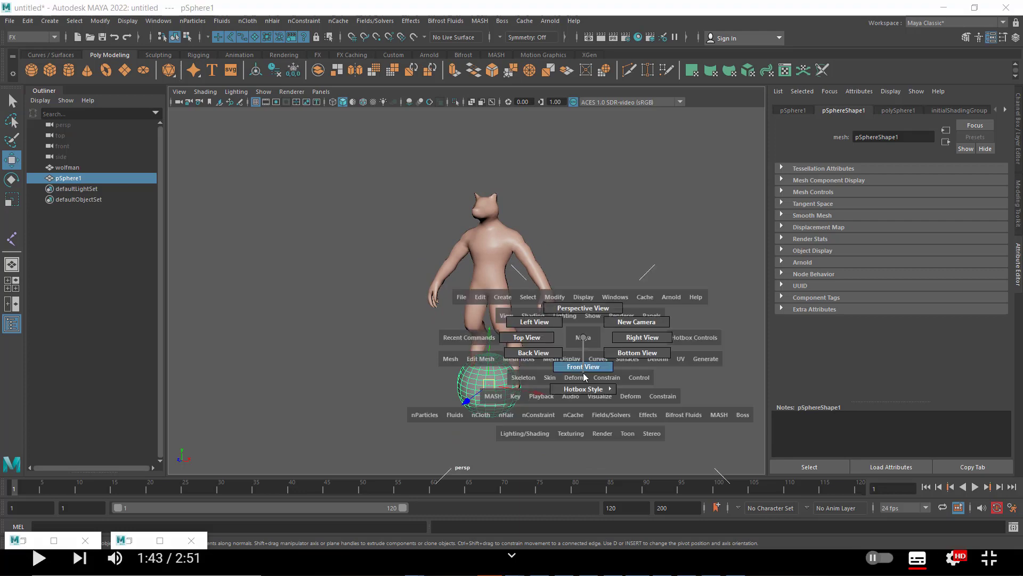
left_click(577, 365)
scroll(574, 331, "down", 3)
scroll(462, 219, "down", 2)
scroll(418, 256, "down", 3)
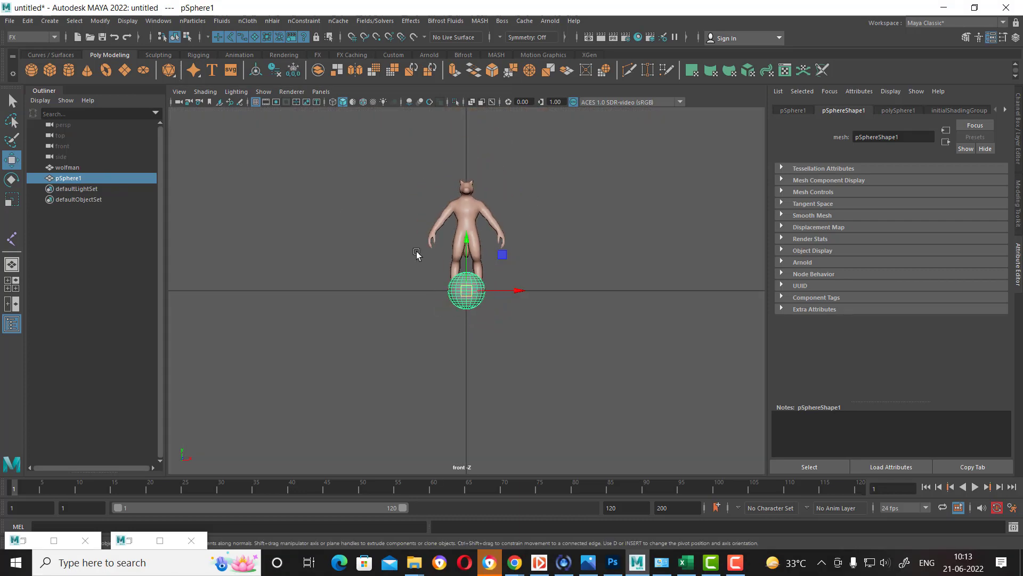
scroll(469, 291, "up", 1)
mouse_move(469, 291)
left_mouse_down()
mouse_move(421, 200)
mouse_move(396, 172)
mouse_move(382, 176)
left_mouse_up()
Step: Shrink the sphere and, in top view, place a copy pSphere2 on the opposite side
key("r")
key("w")
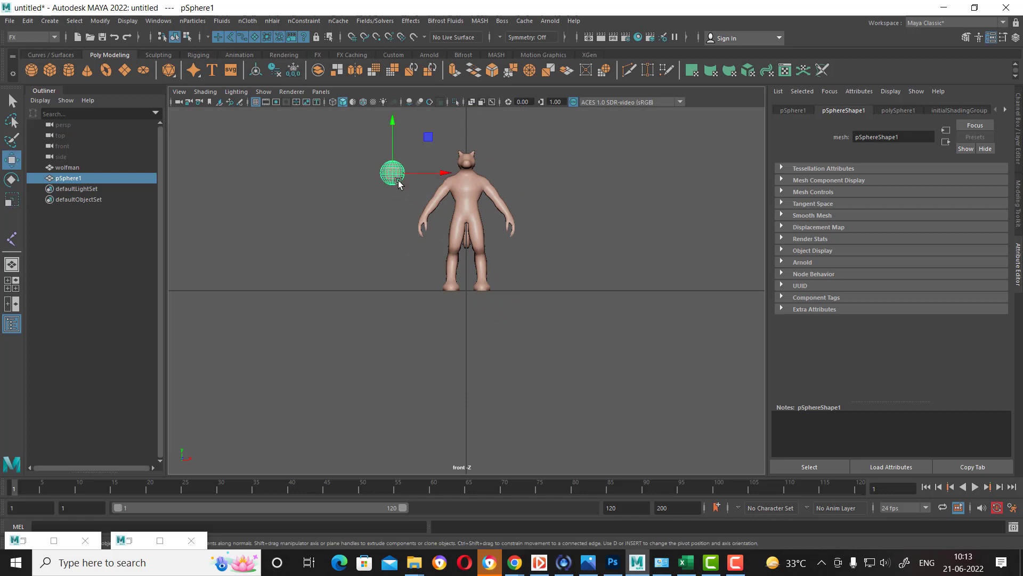
key("space")
left_click(407, 200)
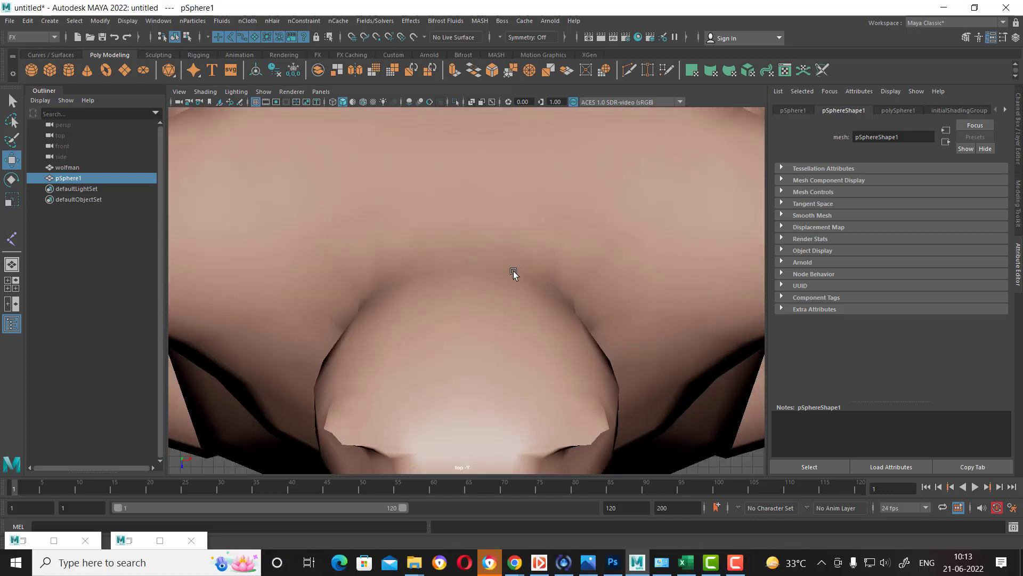
scroll(513, 273, "down", 5)
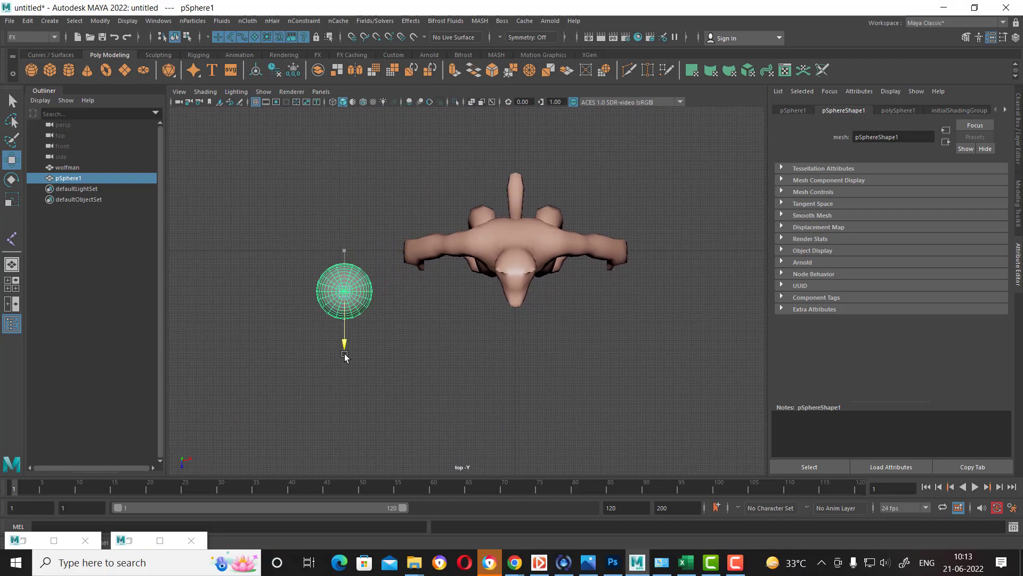
mouse_move(347, 275)
left_mouse_down("shift")
mouse_move(356, 386)
mouse_move(663, 390)
left_mouse_up("shift")
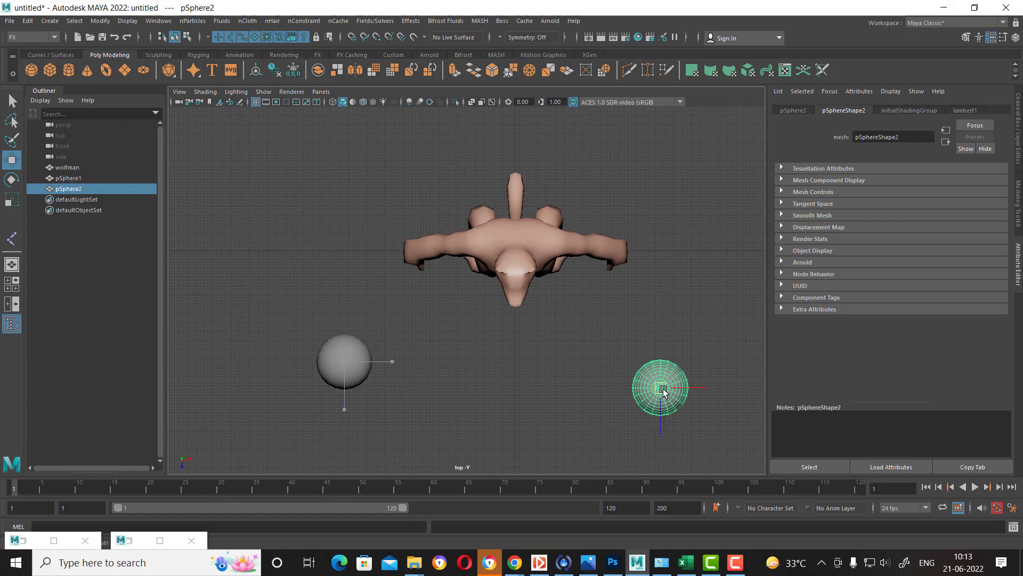
Step: In front view, duplicate pSphere1 twice, placing one copy above it and one below
left_click(343, 375)
key("space")
left_click_drag(391, 347, 392, 371)
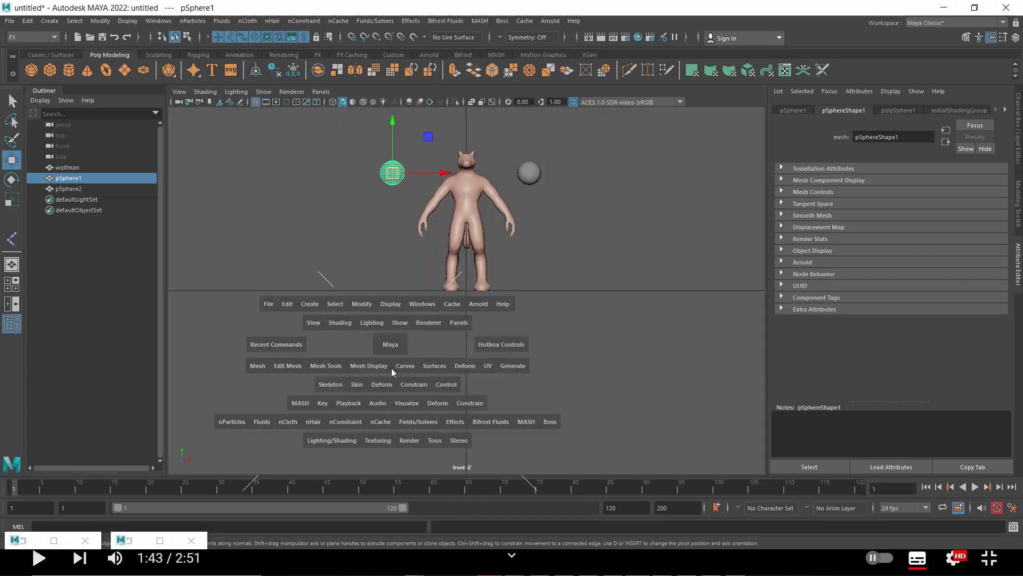
scroll(487, 385, "up", 1)
key("ctrl+d")
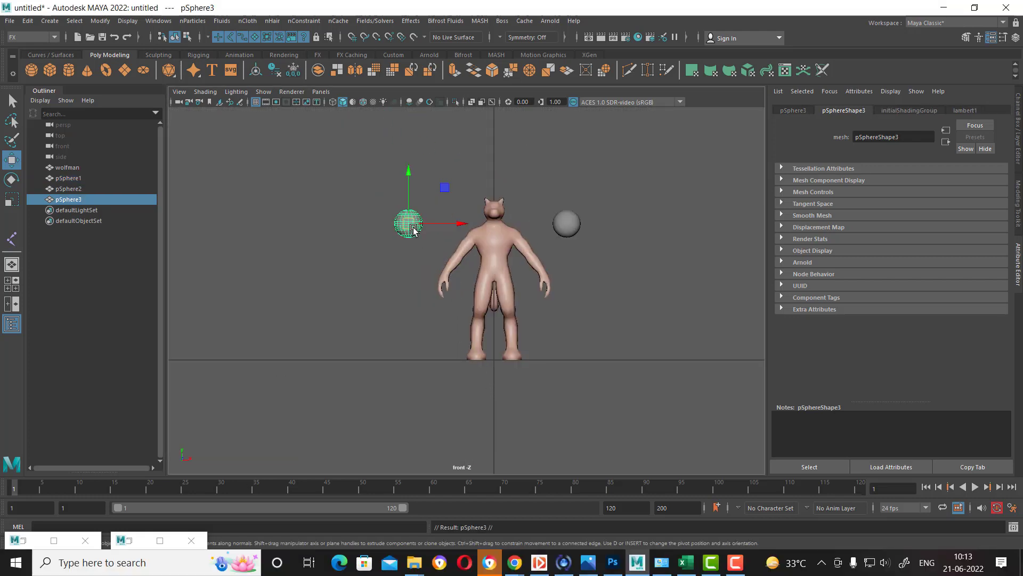
left_click_drag(413, 230, 447, 192)
left_click(403, 234)
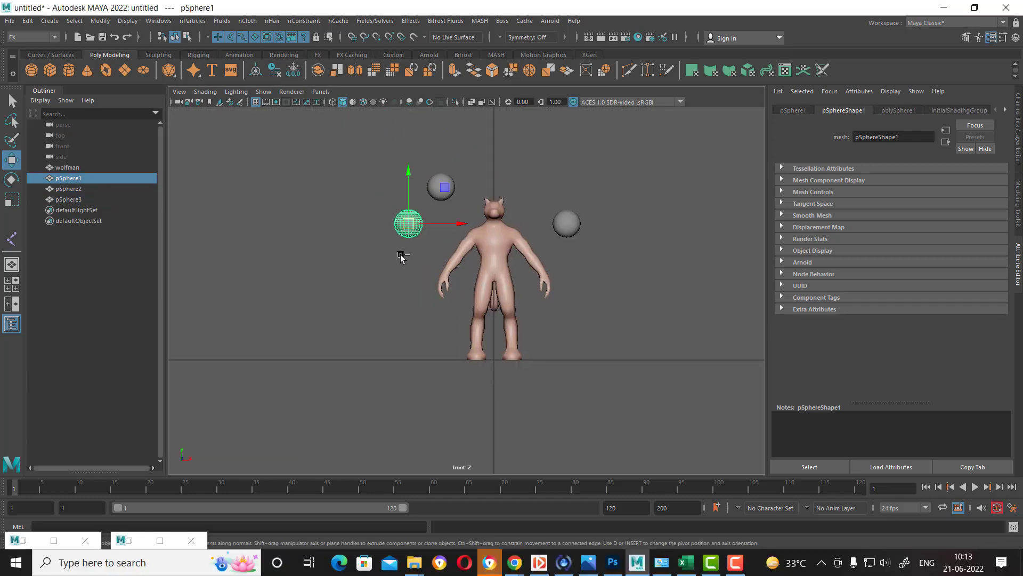
key("ctrl+d")
left_click_drag(408, 224, 411, 280)
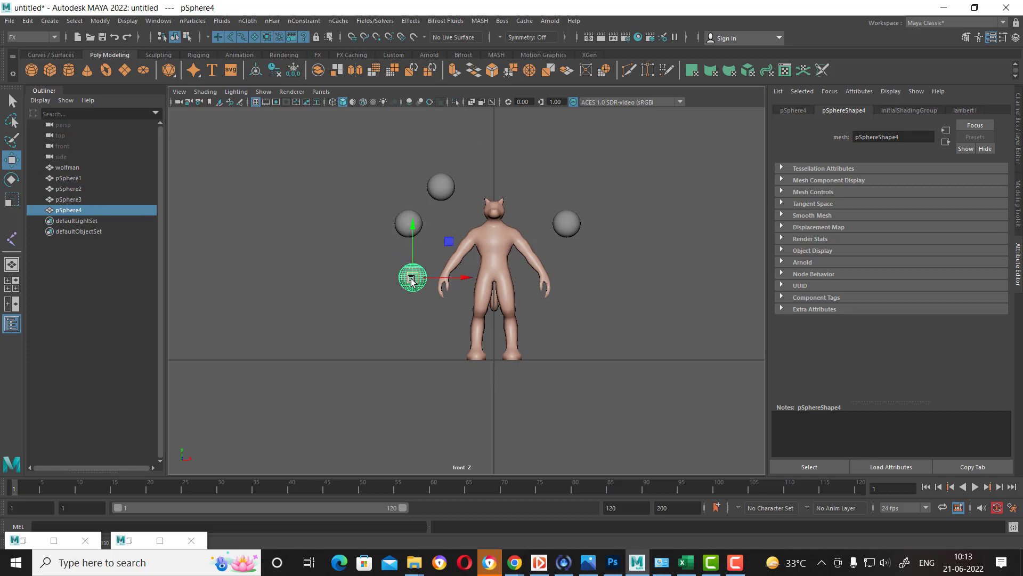
Step: Duplicate the right-hand sphere in top view and move the copy, pSphere5, into the wolfman's chest
key("space")
mouse_move(567, 189)
left_mouse_down()
mouse_move(556, 286)
mouse_move(538, 274)
mouse_move(550, 297)
mouse_move(505, 228)
left_mouse_up()
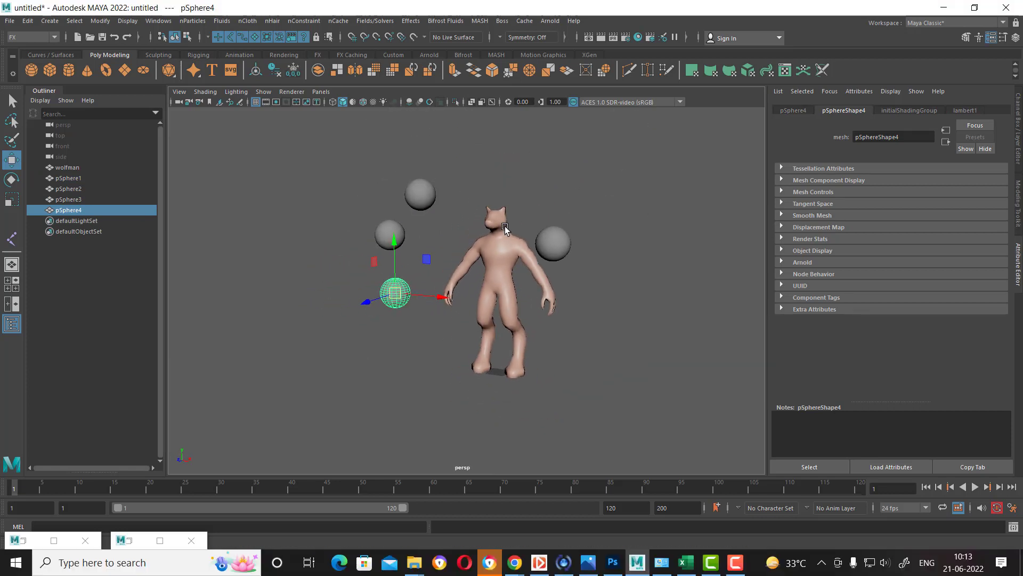
right_click_drag(505, 228, 542, 213, "alt")
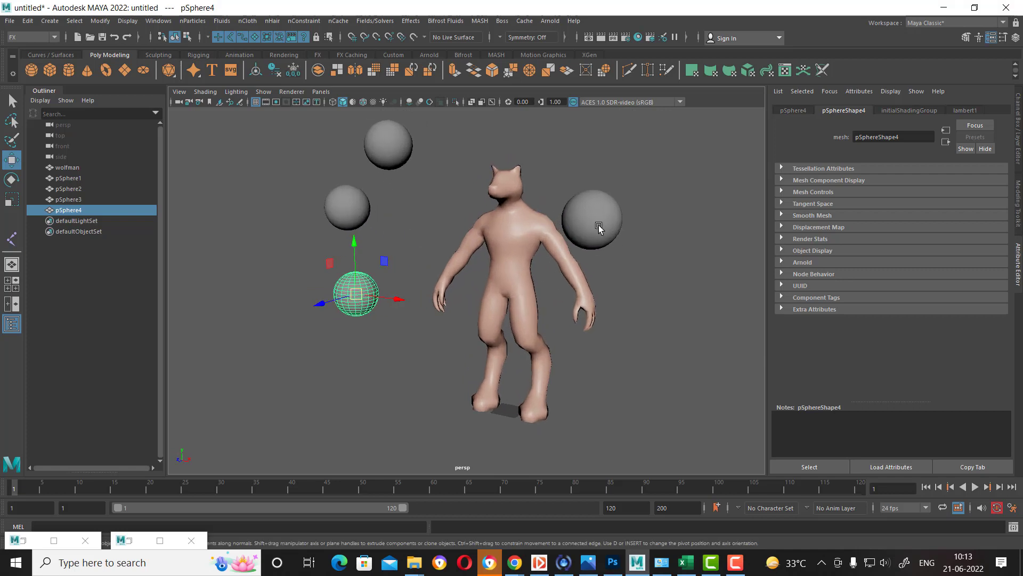
left_click_drag(600, 226, 628, 217, "alt")
left_click(630, 217)
key("space")
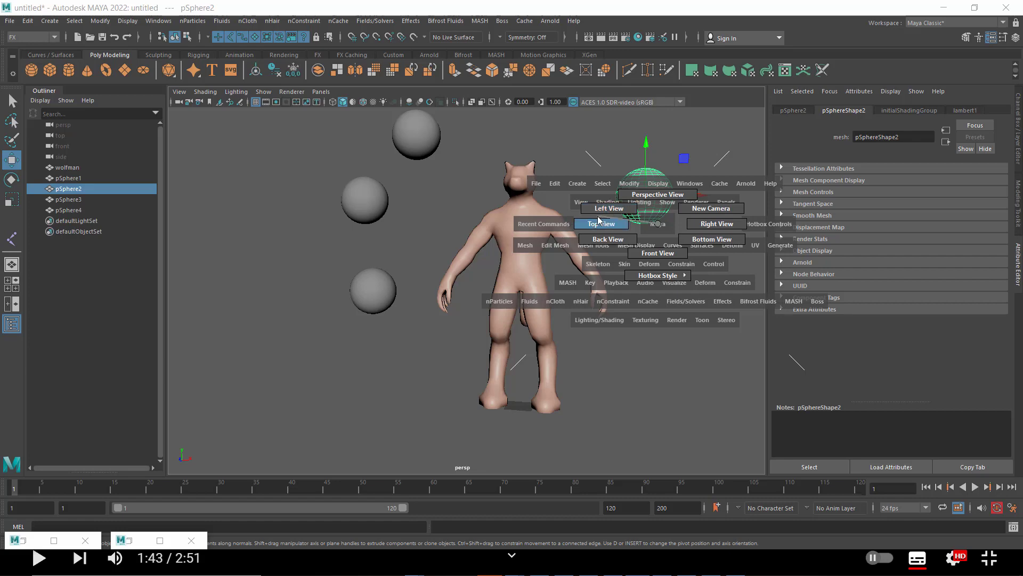
left_click_drag(610, 214, 601, 224)
key("ctrl+d")
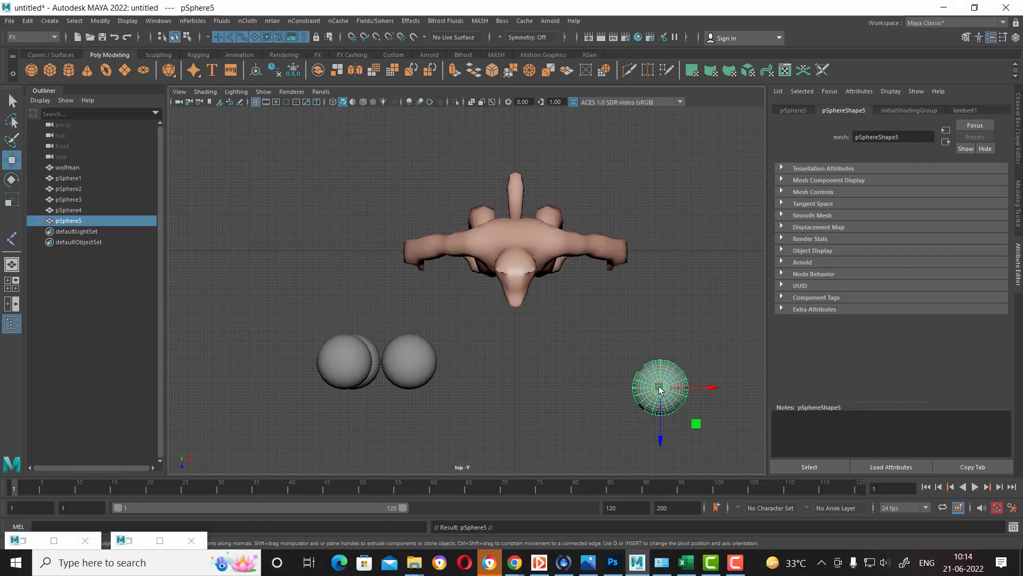
mouse_move(660, 387)
left_mouse_down()
mouse_move(520, 263)
mouse_move(499, 267)
left_mouse_up()
key("r")
left_click_drag(567, 304, 554, 333)
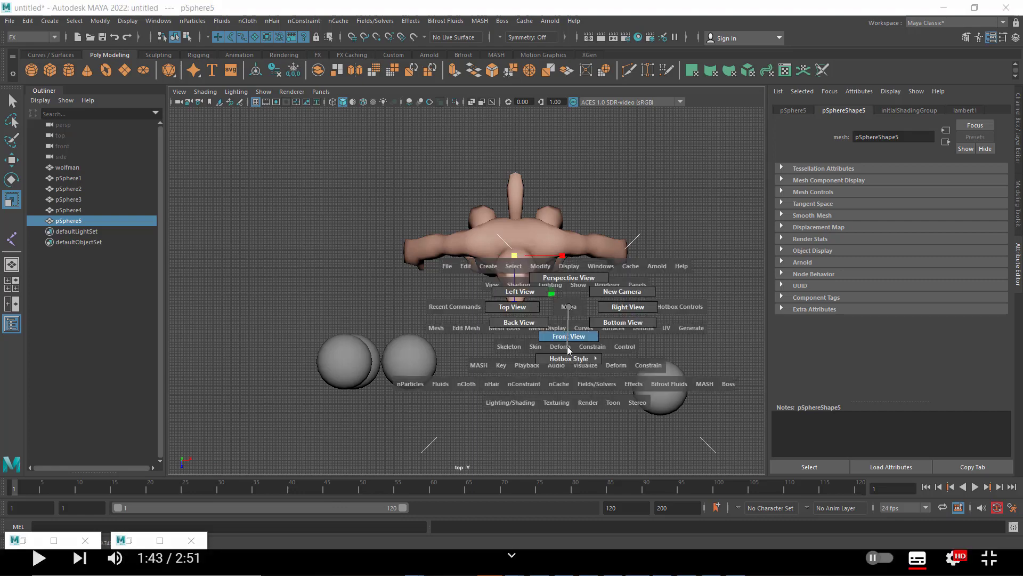
key("w")
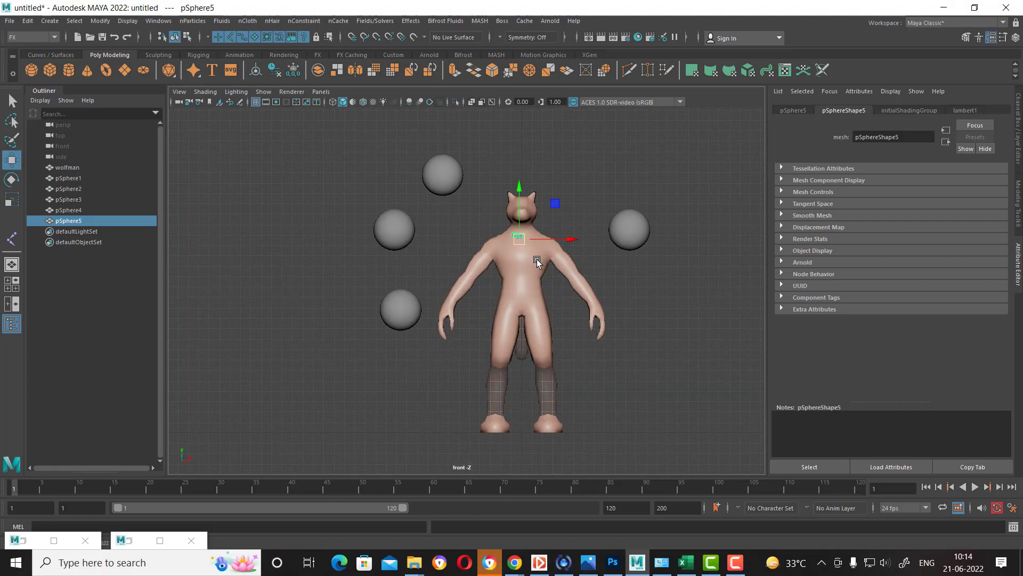
Step: Put the wolfman into a new display layer, layer1, and set the layer to Template
key("4")
left_click(462, 182)
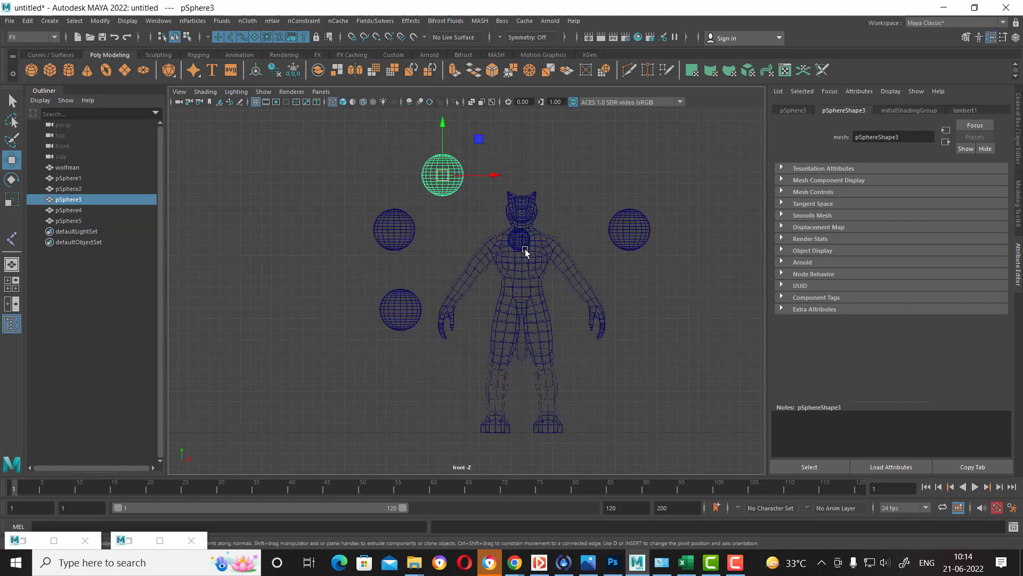
scroll(524, 247, "up", 2)
left_click(531, 227, "shift")
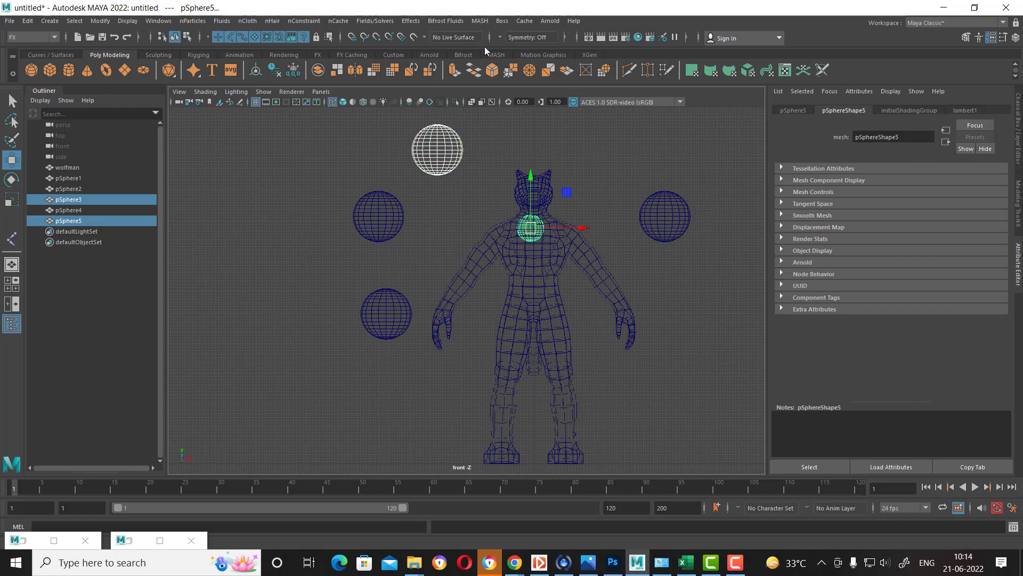
left_click(532, 330)
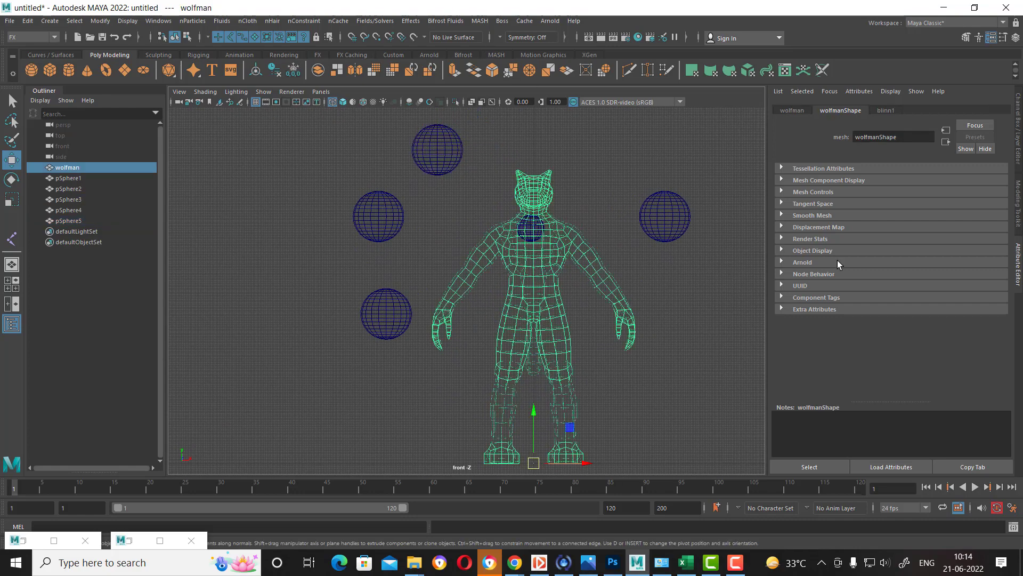
left_click(1016, 39)
left_click(1004, 391)
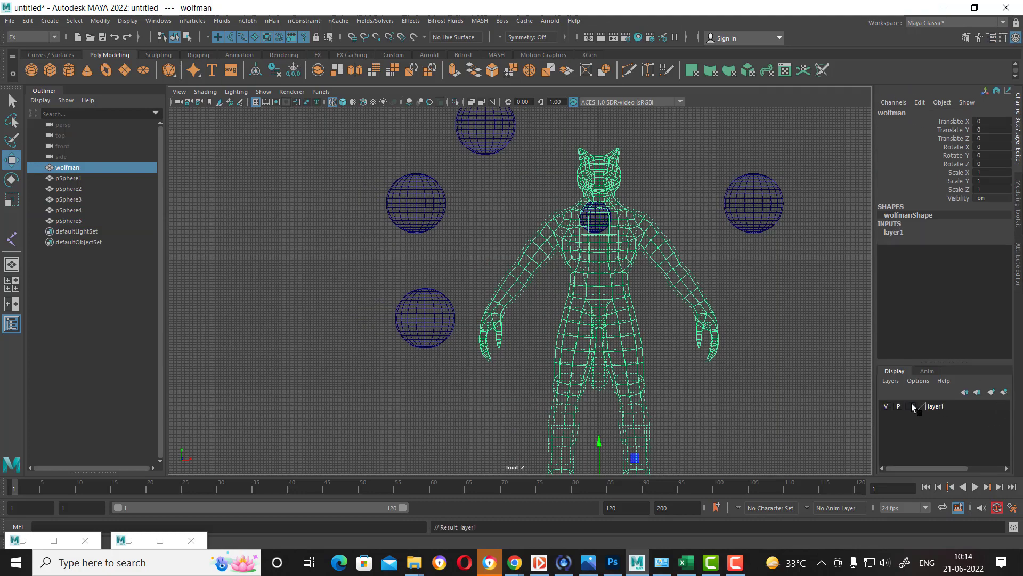
left_click(912, 409)
Step: Select the chest sphere and the top sphere as the lightning endpoints
left_click(592, 219)
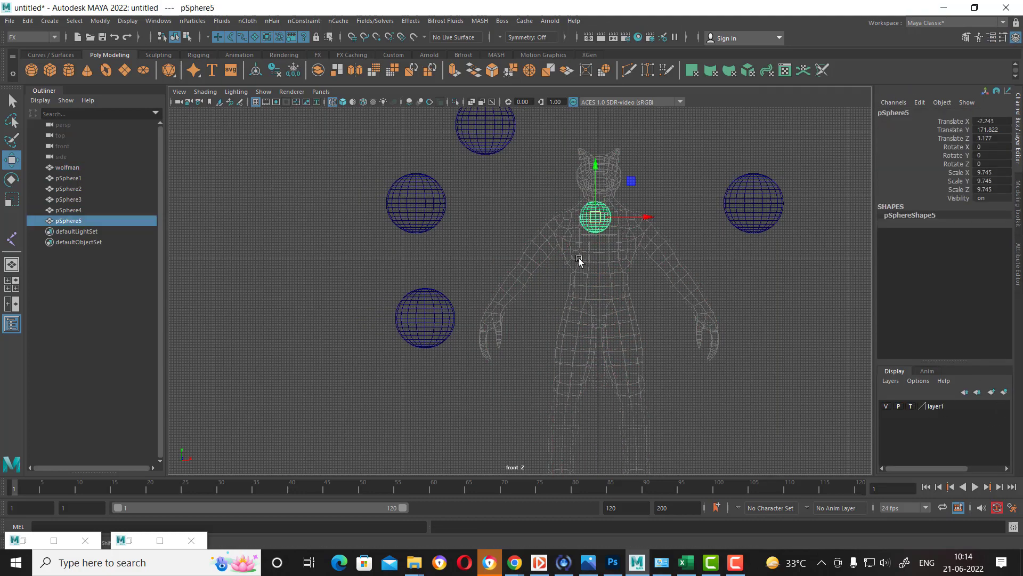
middle_click_drag(501, 133, 480, 173, "alt")
left_click(481, 174, "shift")
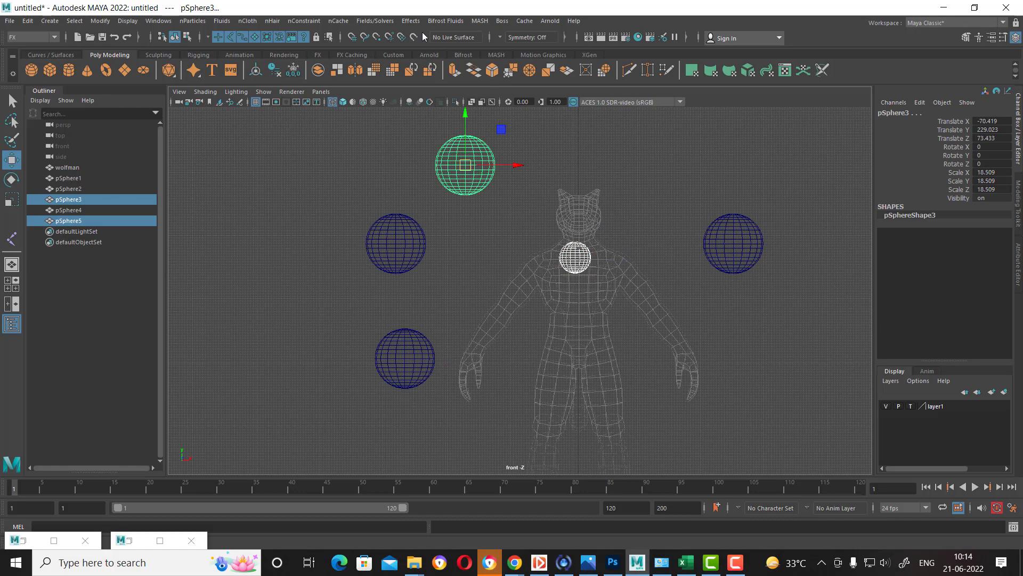
left_click(410, 21)
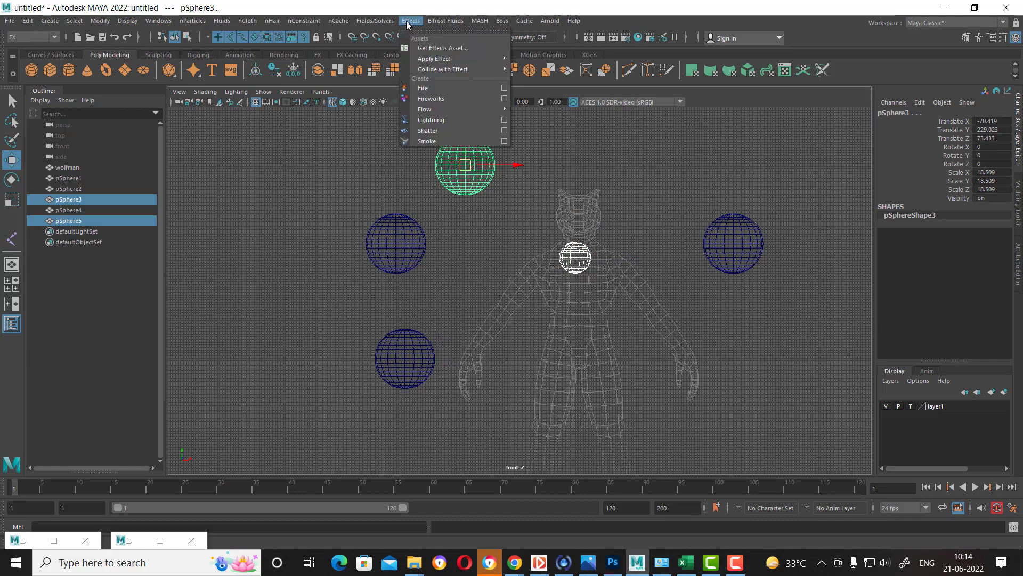
Step: Create Lightning1 between the two selected spheres and view it smooth-shaded in perspective
left_click(504, 120)
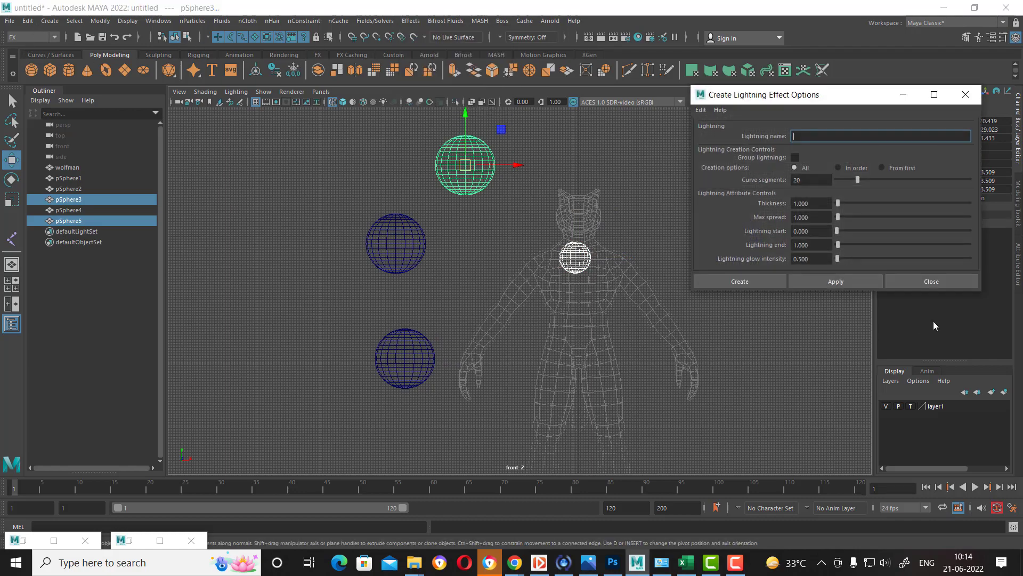
left_click(836, 281)
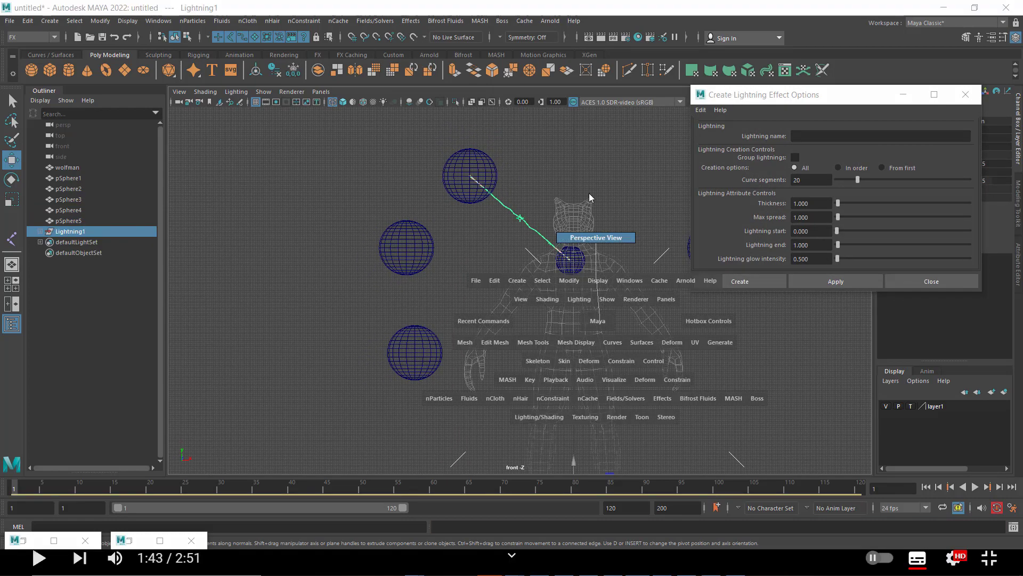
left_click_drag(559, 329, 547, 199)
key("5")
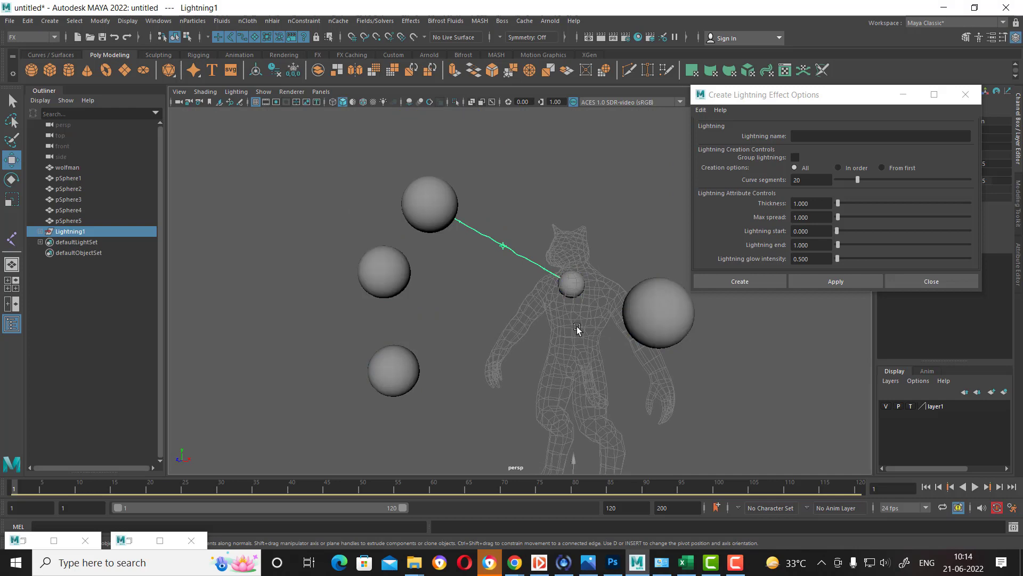
left_click_drag(593, 333, 580, 325, "alt")
left_click(601, 38)
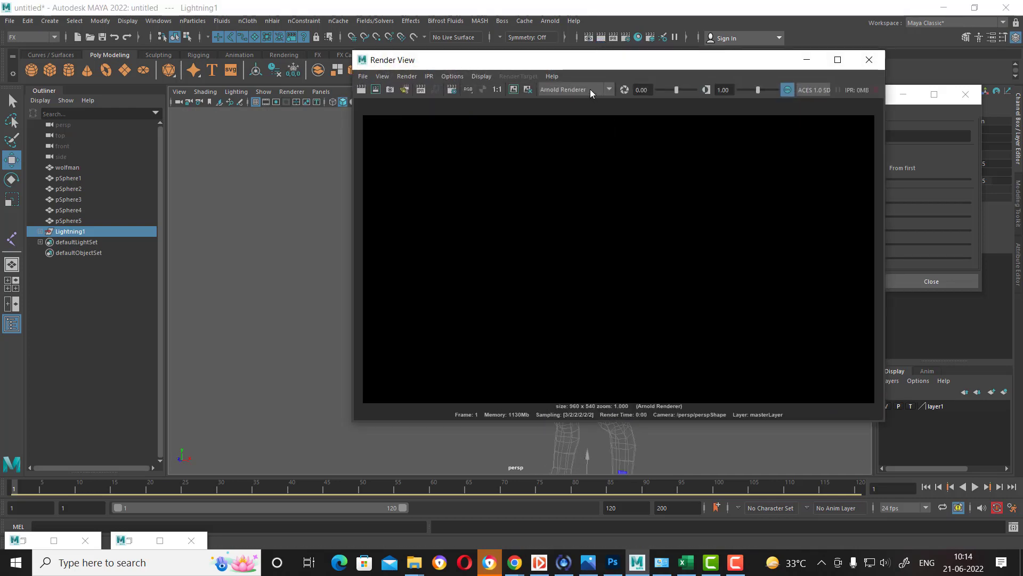
Step: Render the frame with Maya Software to see the cyan lightning glow, then close Render View
left_click(590, 88)
left_click(360, 89)
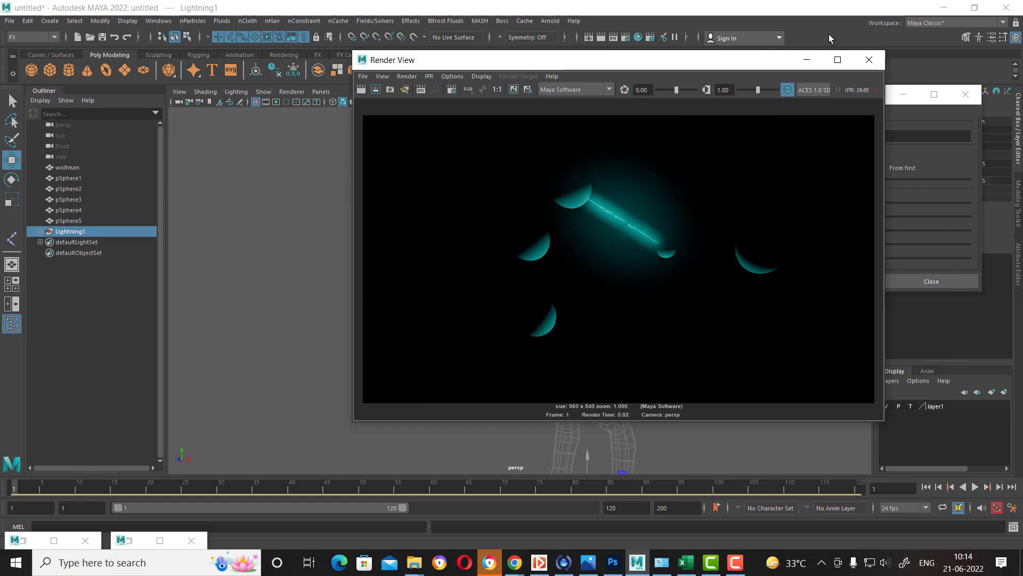
left_click(872, 63)
scroll(513, 236, "up", 3)
scroll(514, 236, "up", 3)
Step: Select LightningSurface1 and expand its extra attributes, moving the lightning options dialog aside
left_click(514, 229)
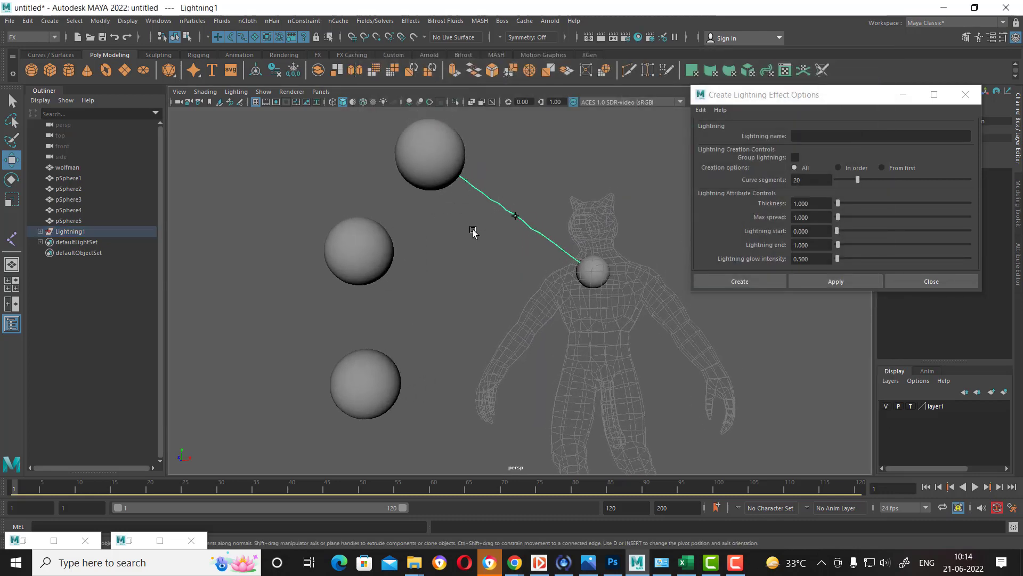
scroll(543, 274, "down", 2)
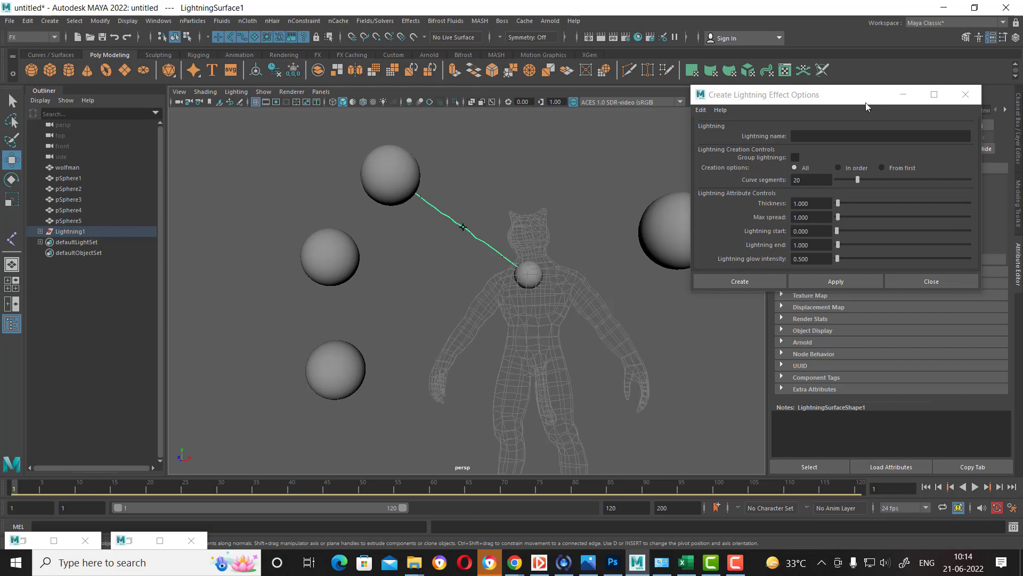
left_click_drag(865, 106, 715, 40)
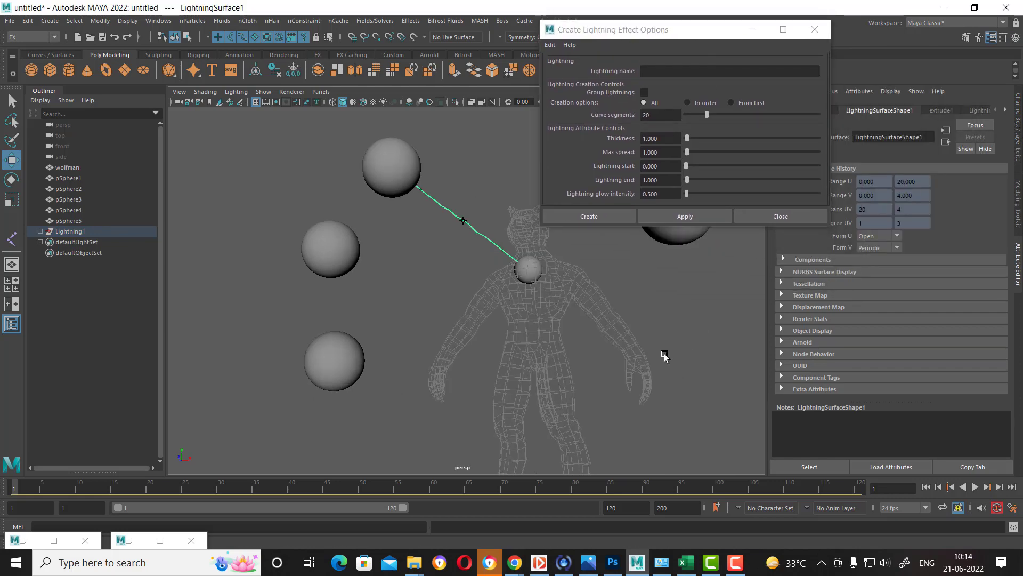
scroll(677, 355, "up", 2)
scroll(693, 373, "up", 2)
scroll(635, 333, "up", 1)
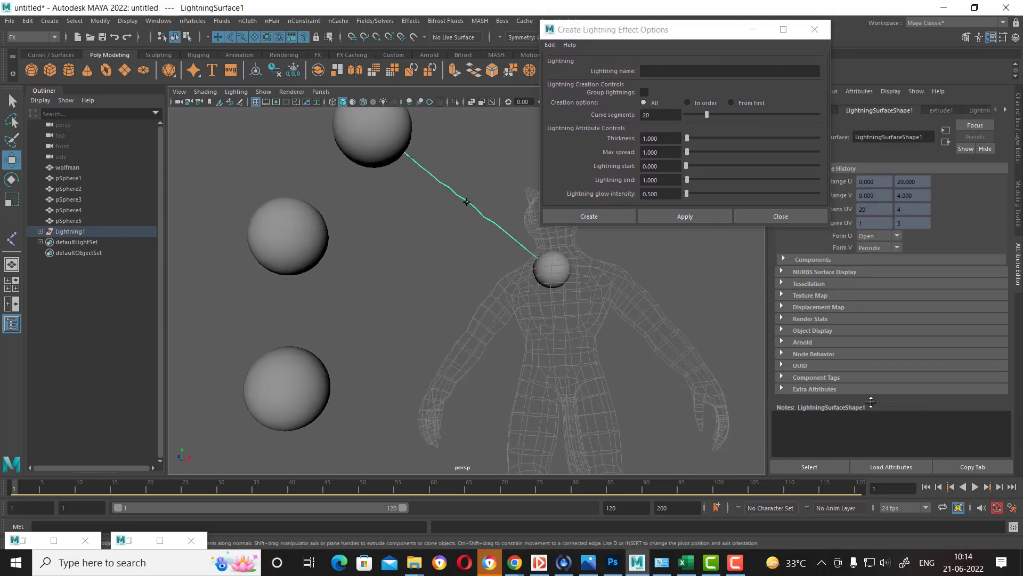
left_click(821, 389)
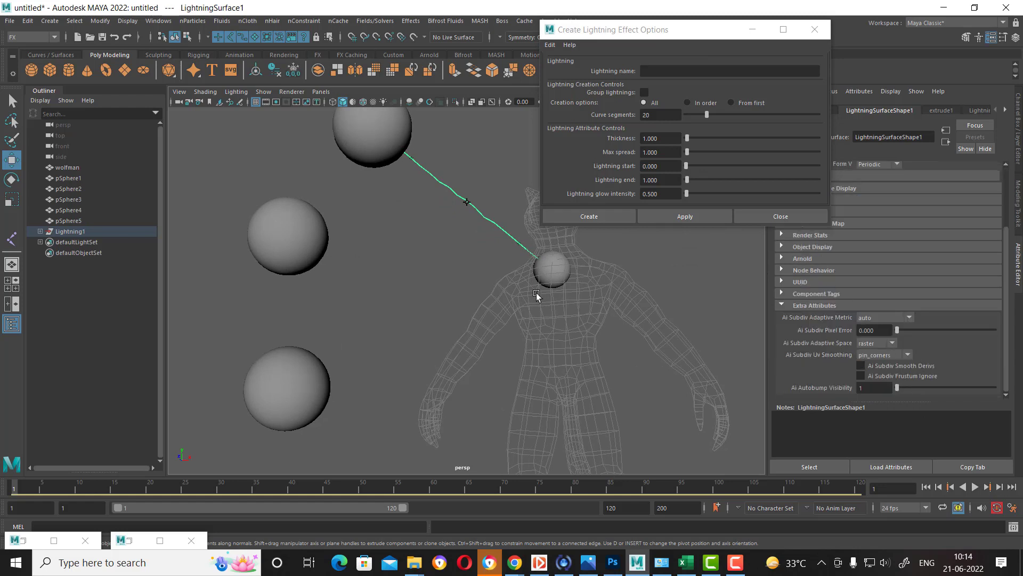
Step: Expand Lightning1 in the Outliner and inspect fromControl1, toControl1, controlGeometries1 and pointLight1
left_click_drag(35, 233, 41, 235)
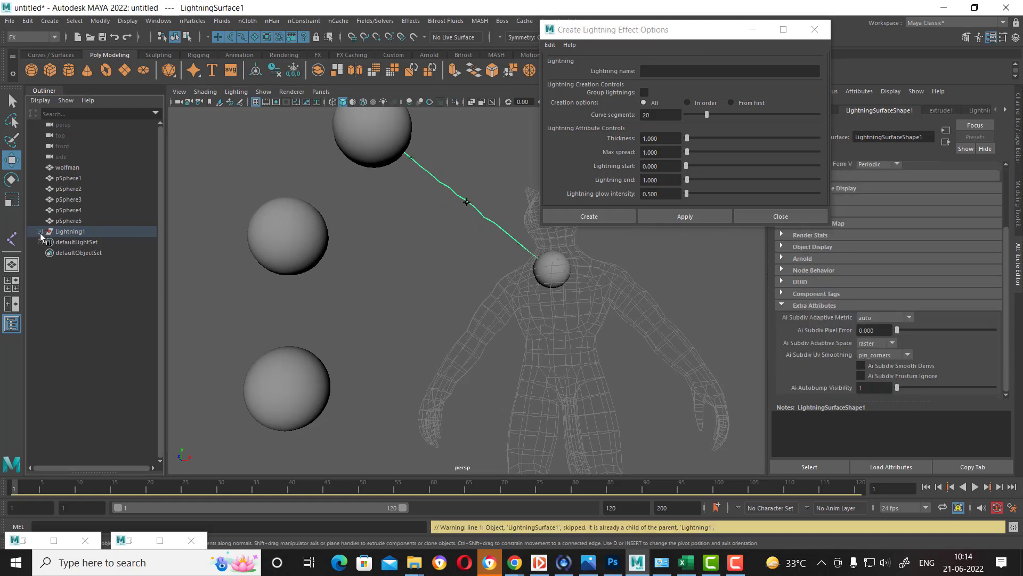
left_click(40, 232)
left_click(79, 243)
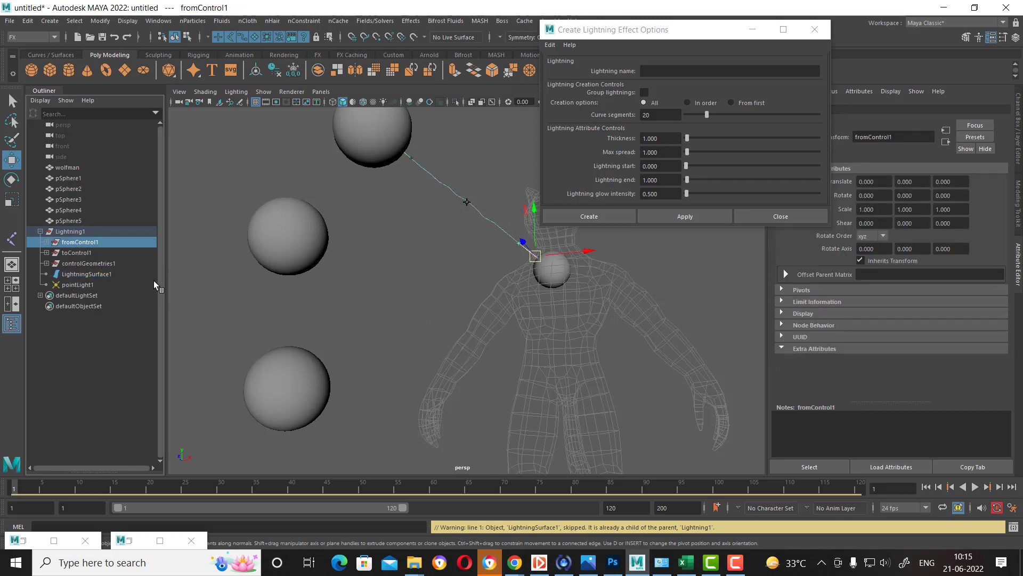
left_click(80, 253)
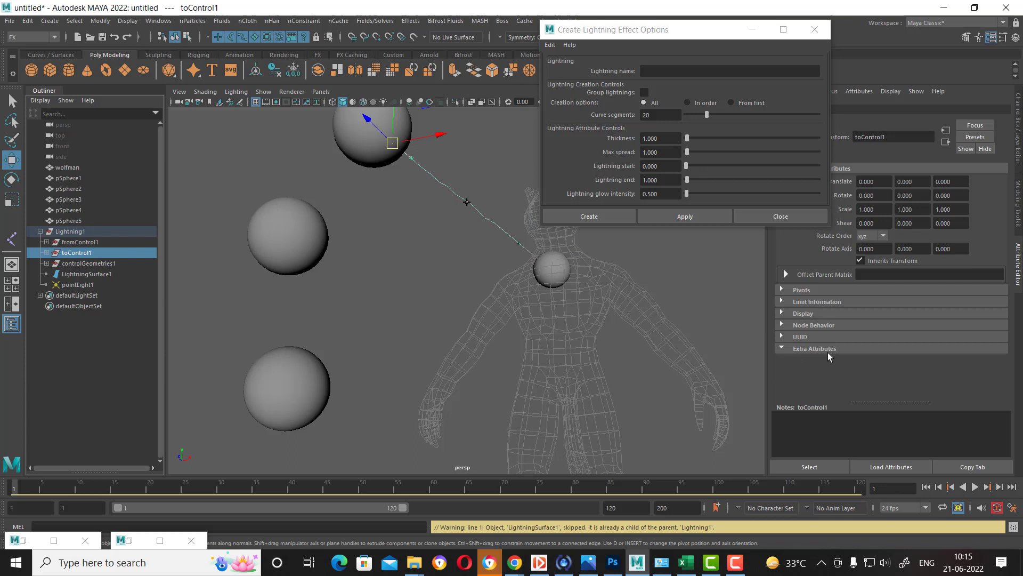
left_click(88, 263)
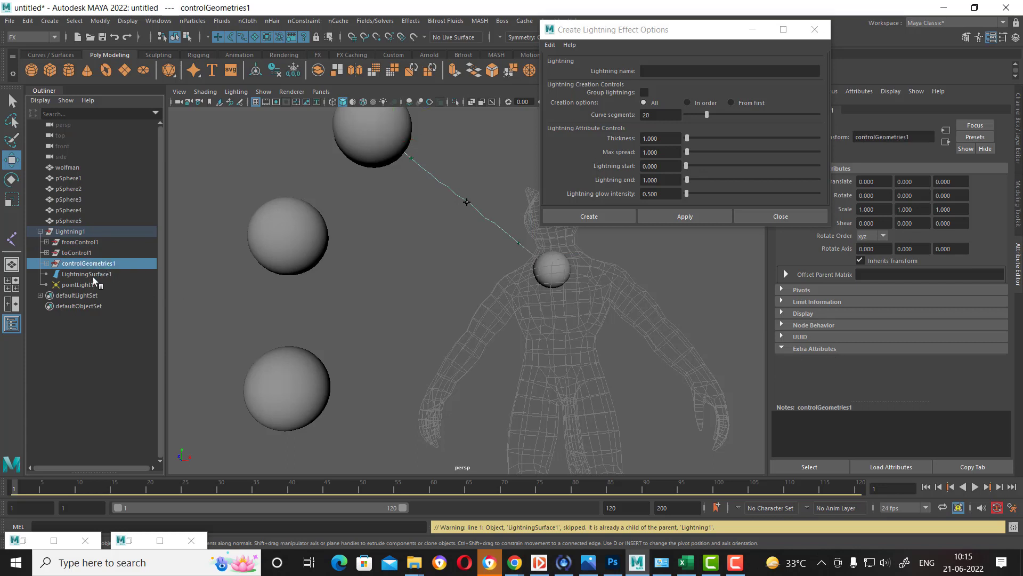
left_click(75, 285)
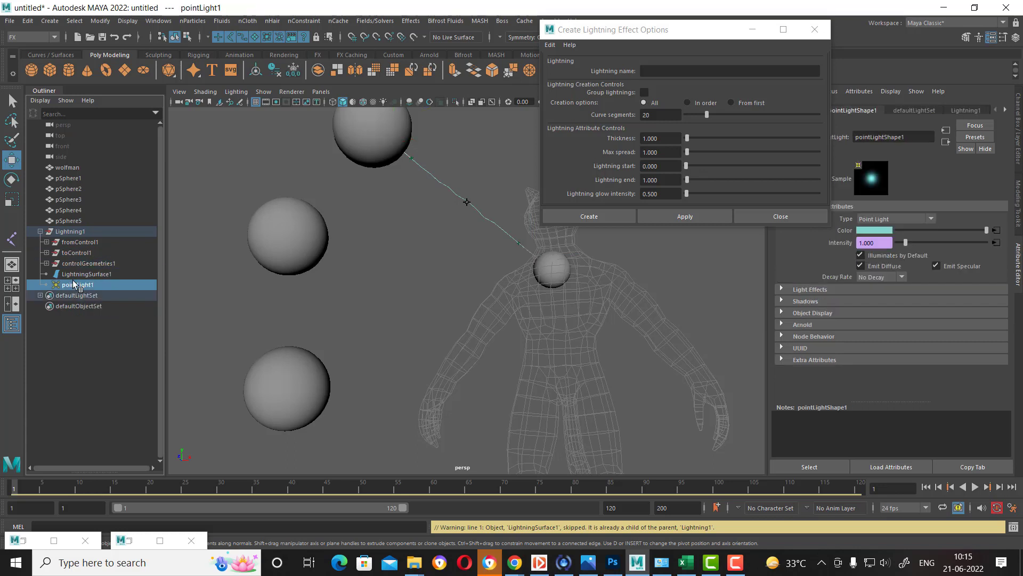
left_click(825, 361)
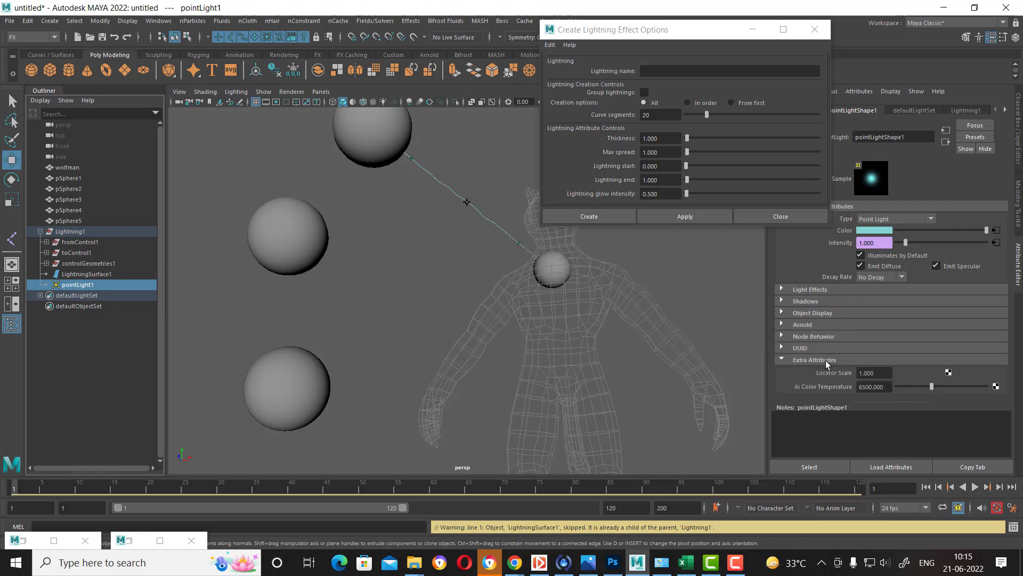
left_click(80, 242)
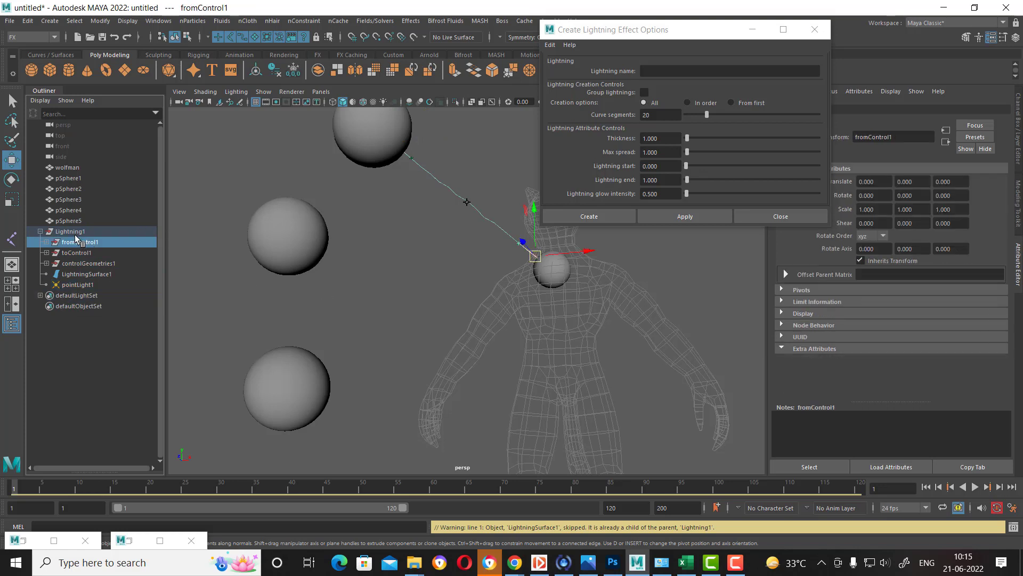
left_click(71, 233)
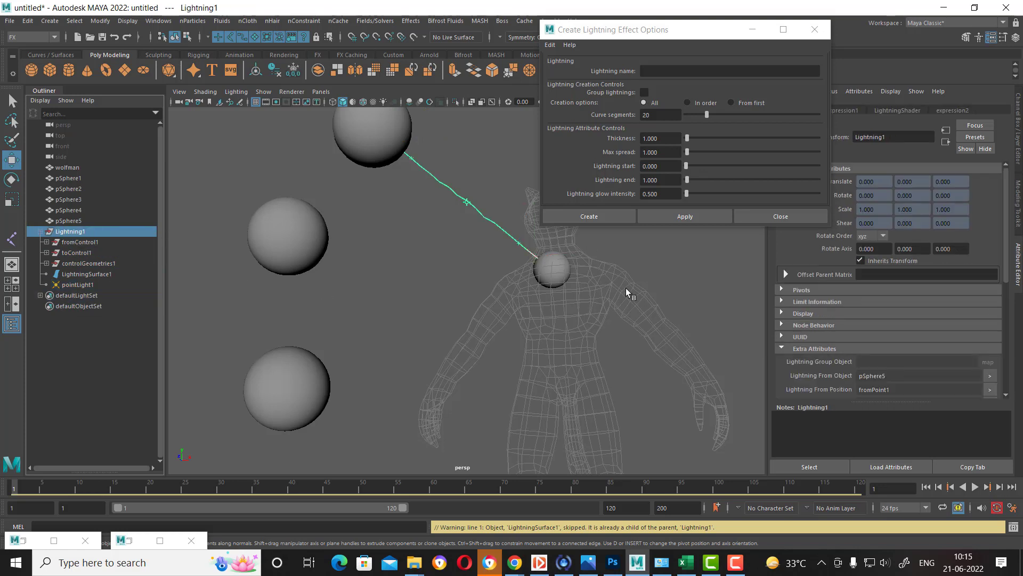
Step: Move the Lightning options dialog lower and browse the expression1, LightningShader and expression2 tabs
left_click(624, 127)
left_click_drag(624, 42, 524, 322)
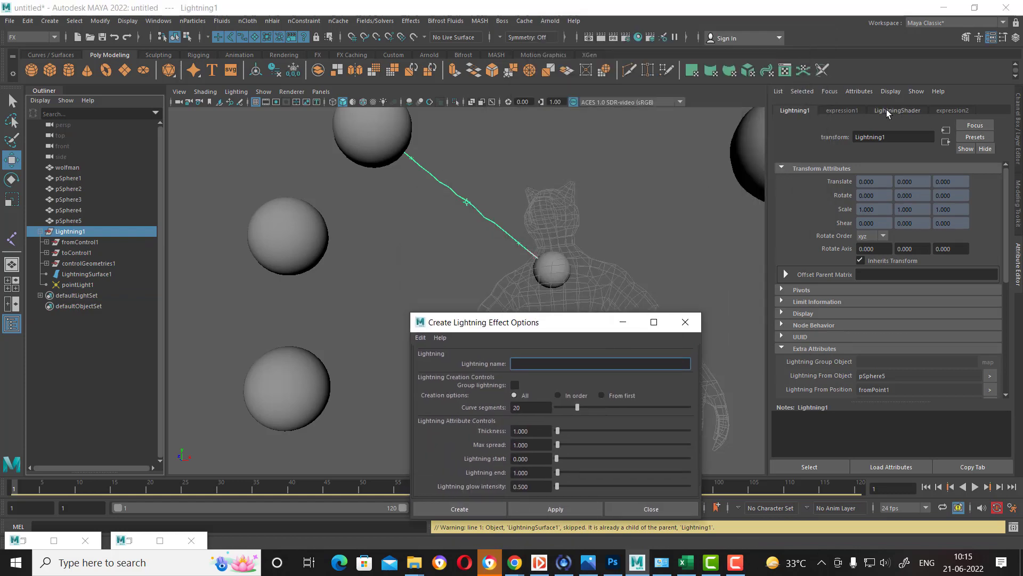
left_click(842, 110)
left_click(898, 111)
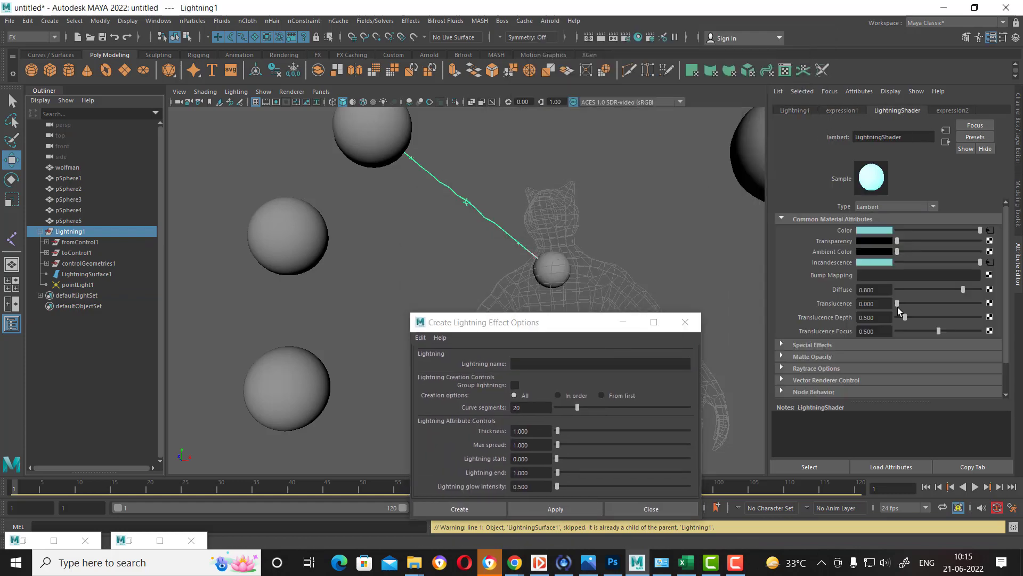
left_click(950, 111)
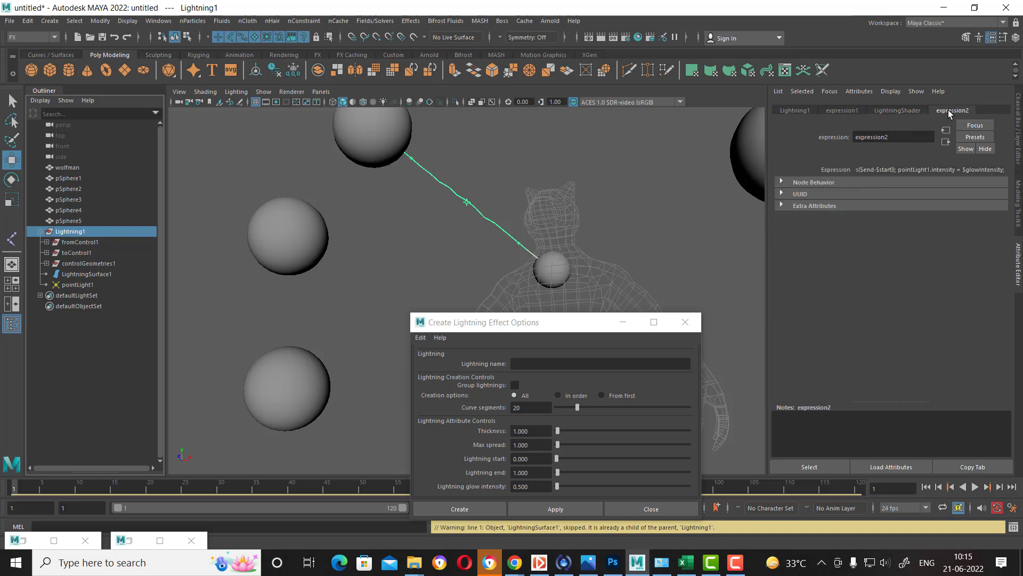
left_click(899, 112)
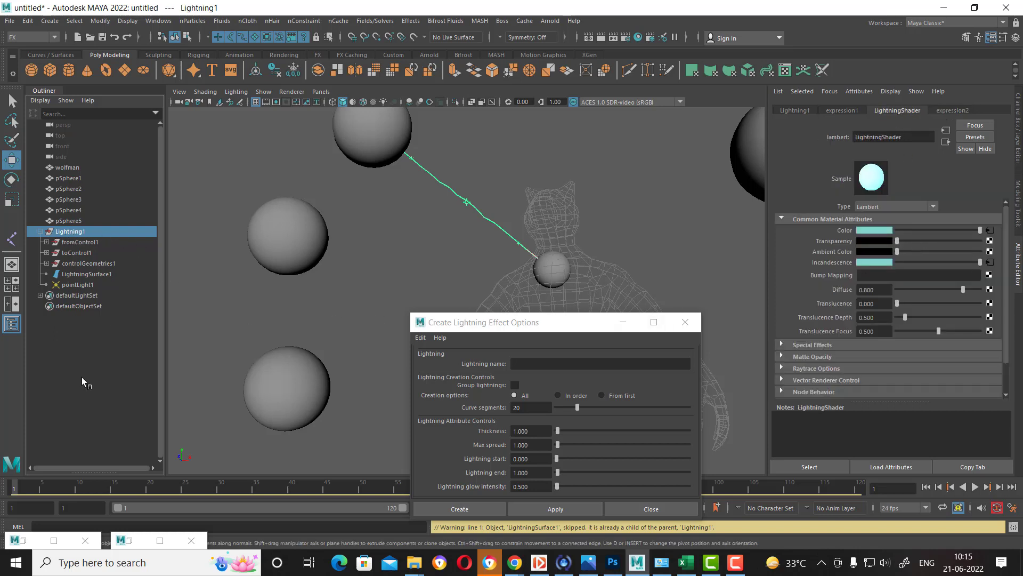
Step: Select Lightning1 in the Outliner and scroll down to its Extra Attributes
left_click(70, 241)
left_click(69, 232)
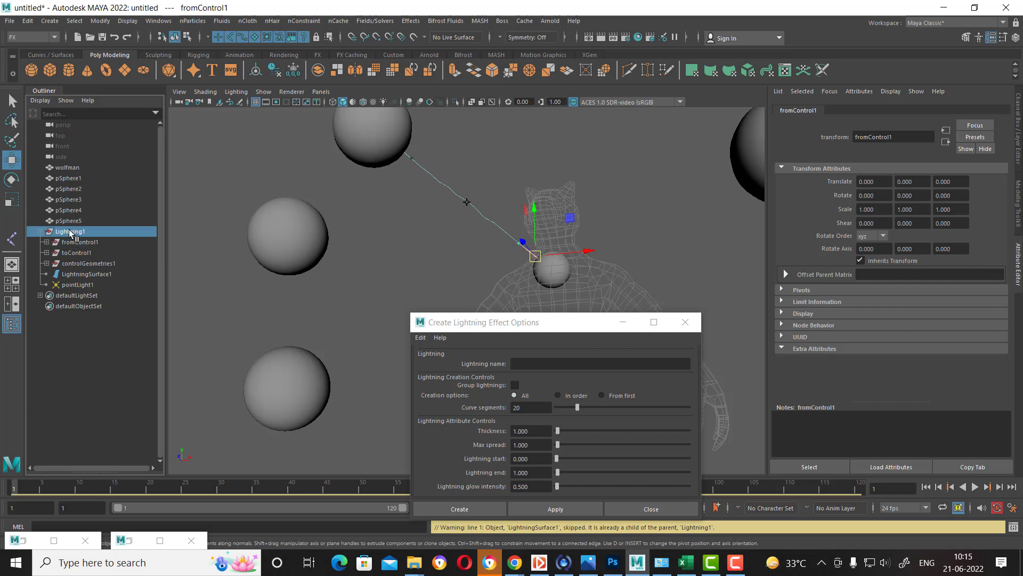
left_click(71, 243)
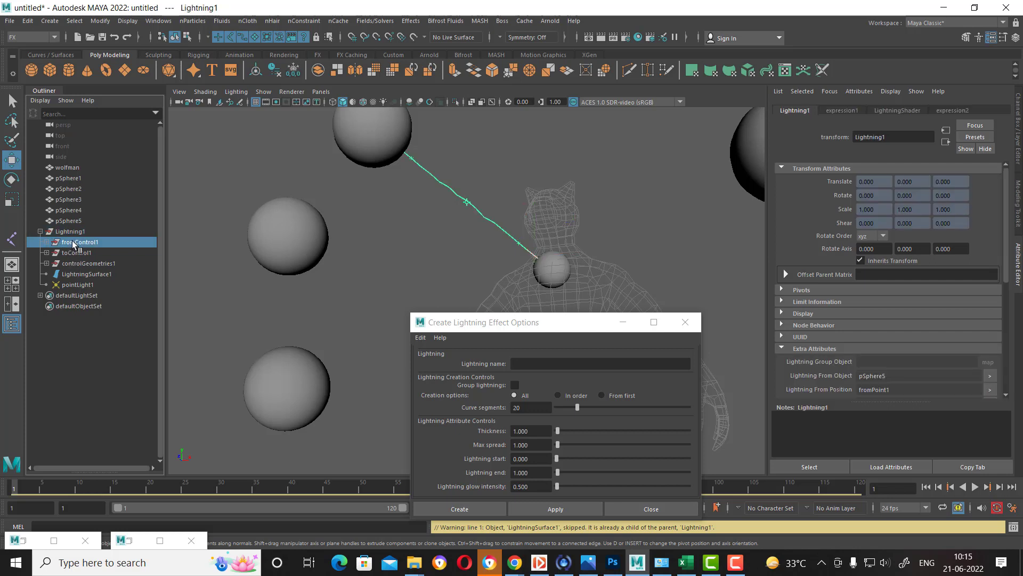
left_click(70, 232)
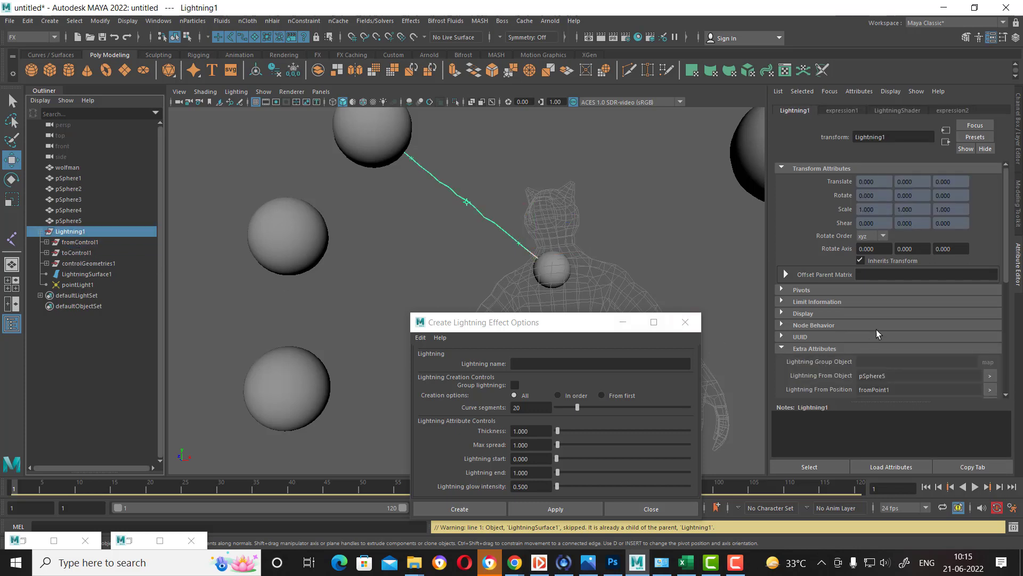
scroll(905, 319, "down", 5)
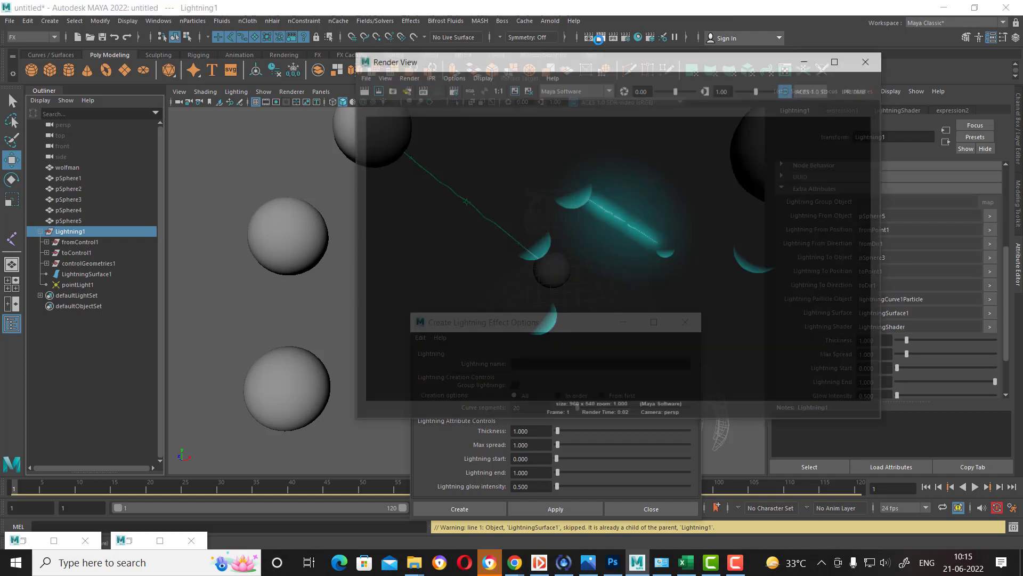
Step: Render the current frame, start IPR and mark a region for tuning
left_click(600, 38)
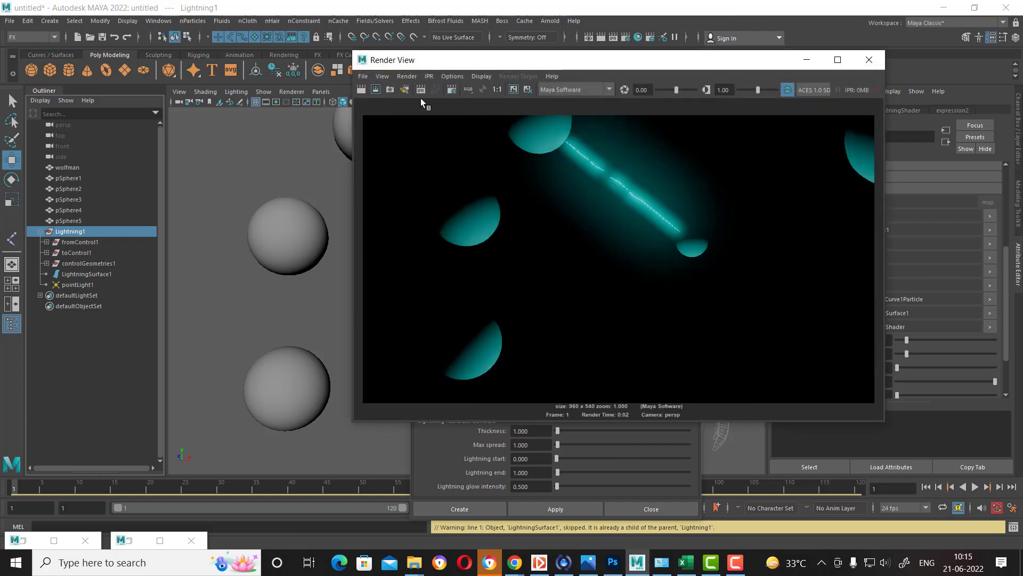
left_click(421, 89)
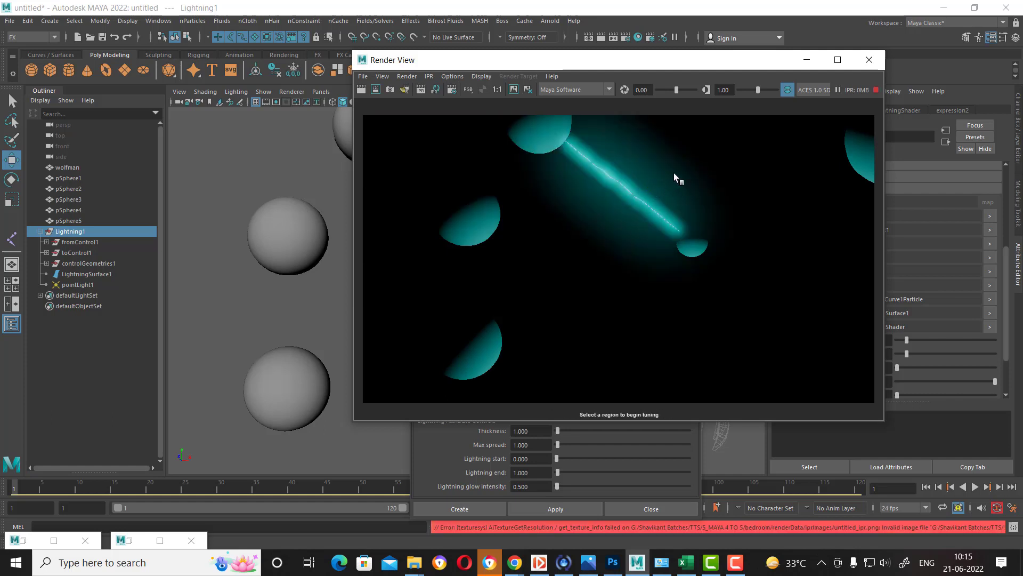
left_click_drag(689, 145, 548, 269)
left_click_drag(723, 64, 537, 79)
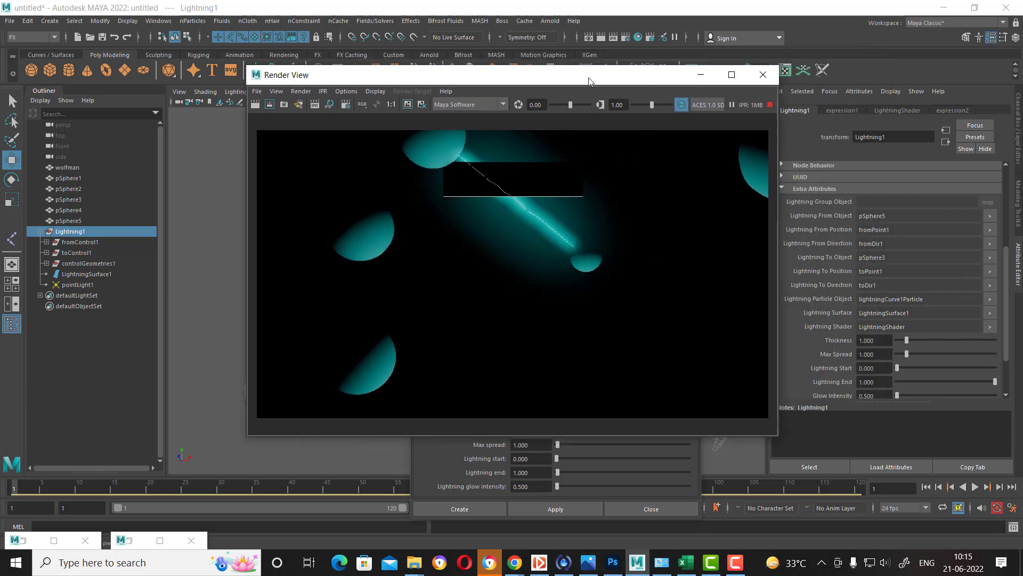
Step: Set Lightning1 Thickness to 3.132 and re-render the thicker bolt
left_click_drag(907, 340, 928, 339)
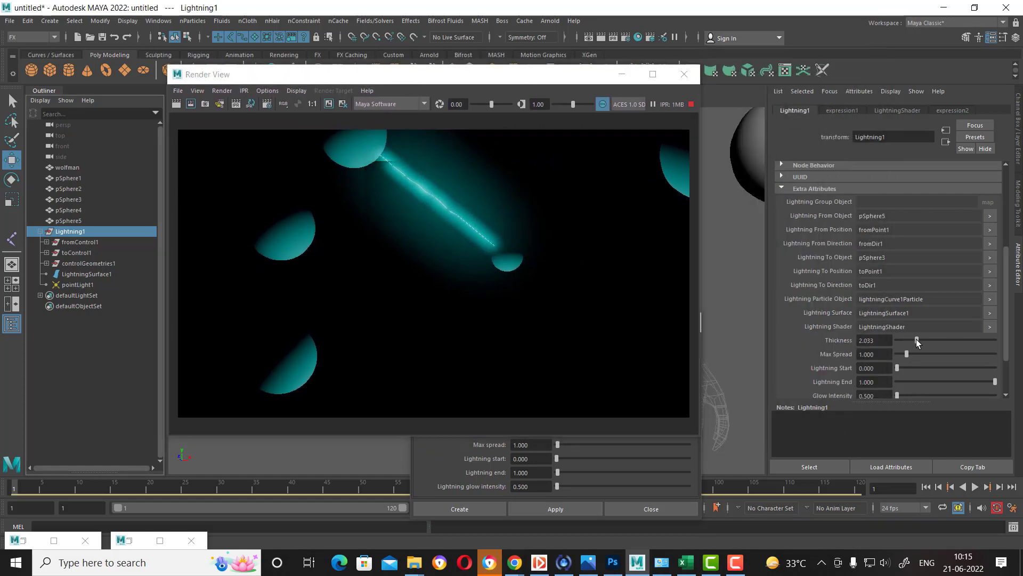
left_click(176, 104)
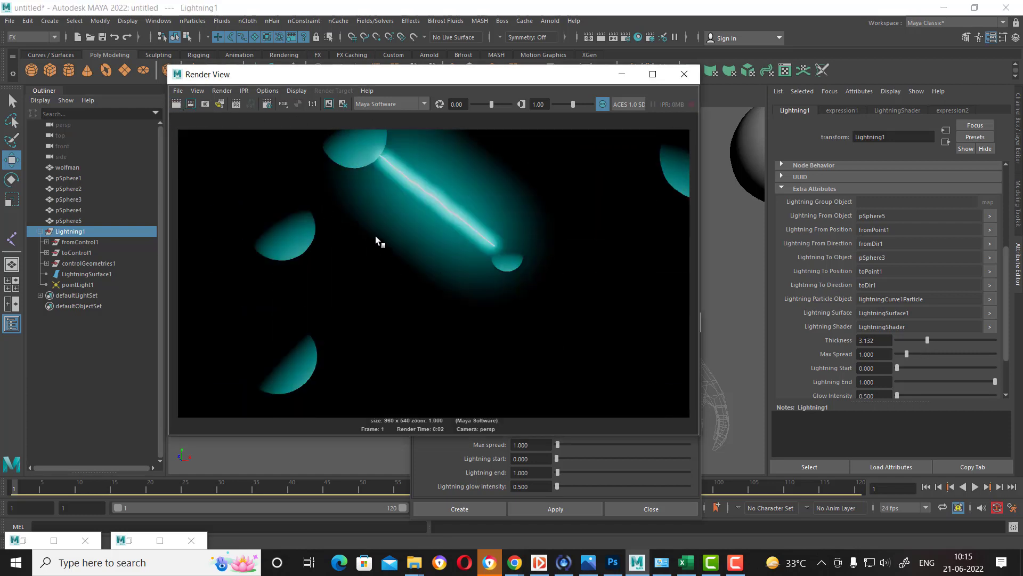
scroll(901, 372, "down", 1)
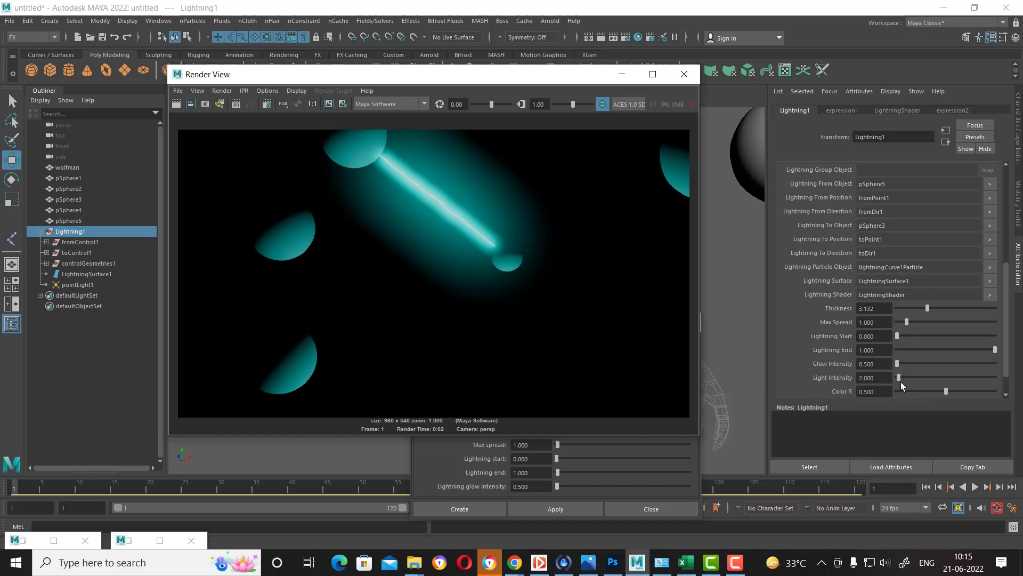
left_click(901, 382)
scroll(910, 372, "down", 1)
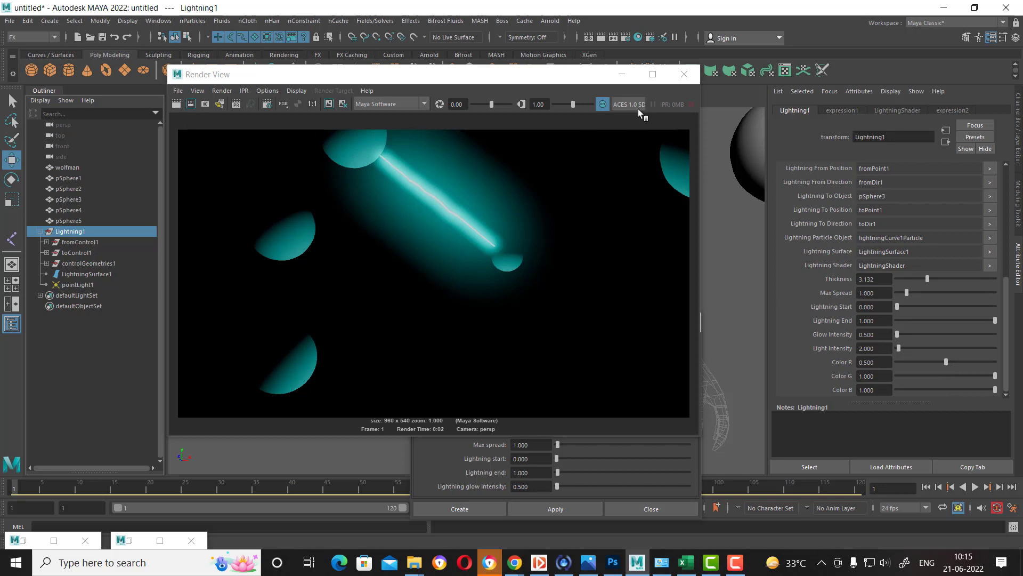
mouse_move(578, 74)
left_mouse_down()
mouse_move(537, 280)
mouse_move(469, 270)
left_mouse_up()
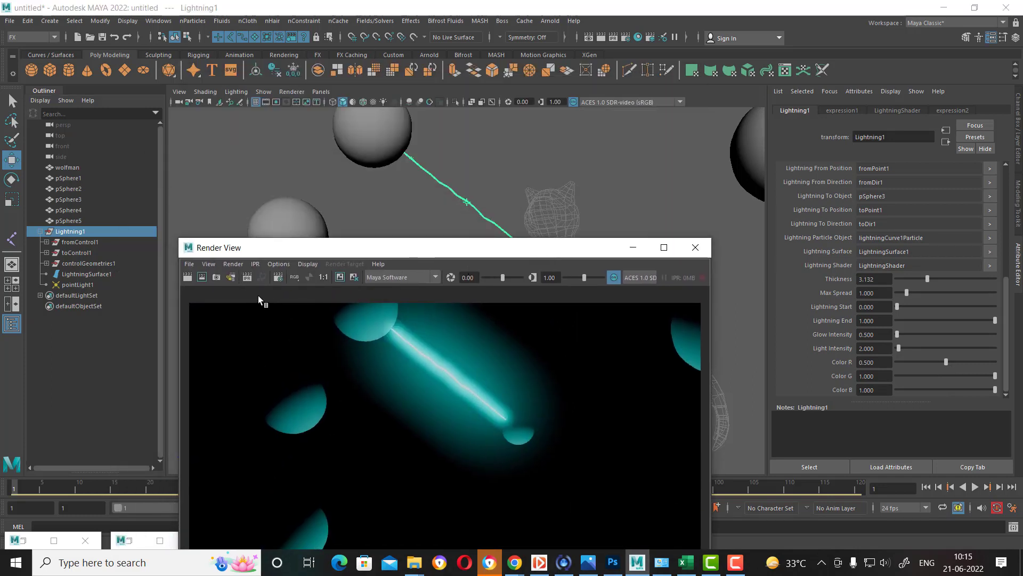
Step: Set the lightning colour to R 0.615, G 0, B 0, re-rendering after each adjustment
left_click_drag(946, 362, 874, 377)
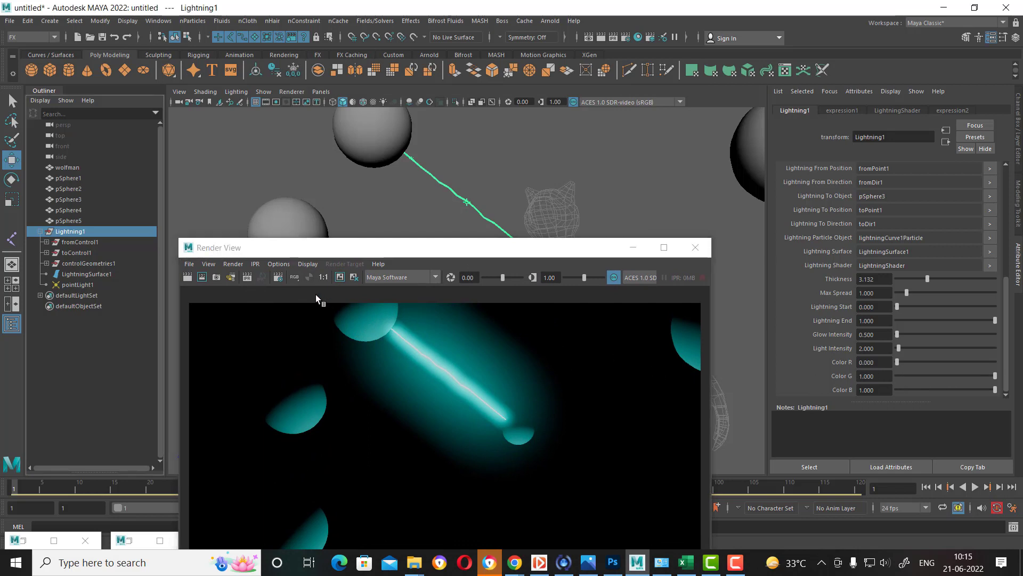
left_click_drag(898, 362, 995, 362)
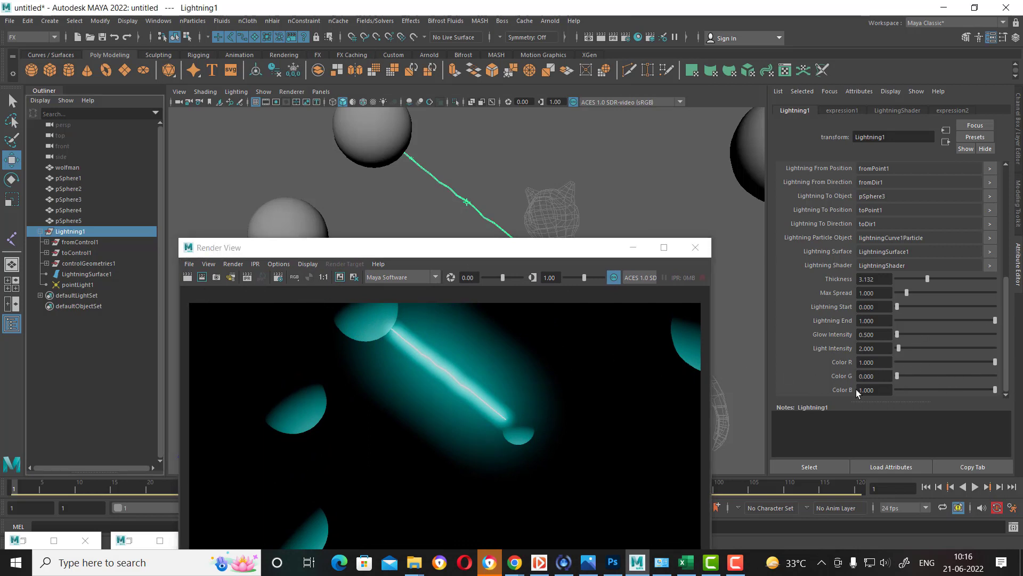
type("0.000")
left_click(187, 277)
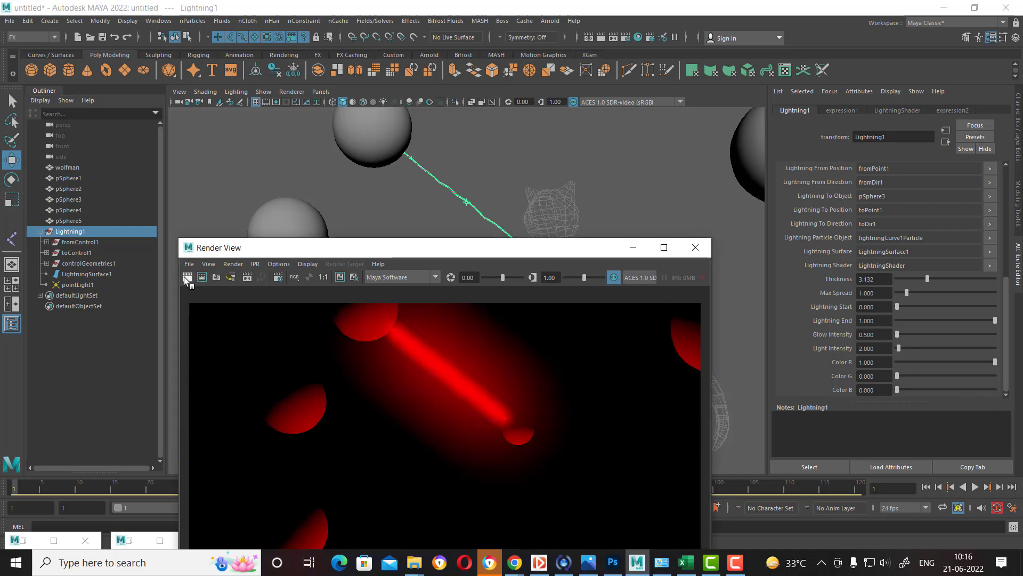
left_click_drag(995, 363, 988, 362)
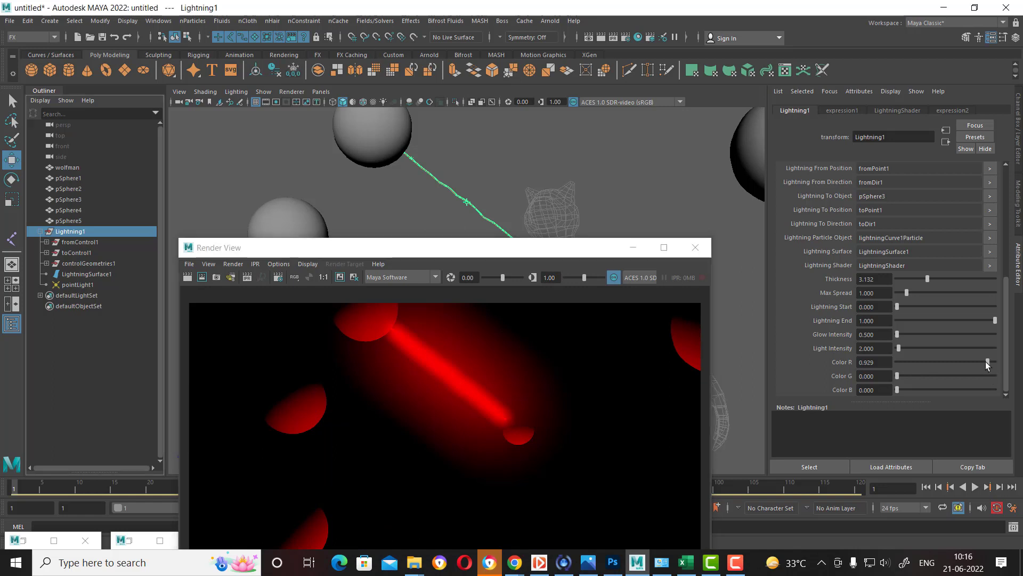
left_click(185, 277)
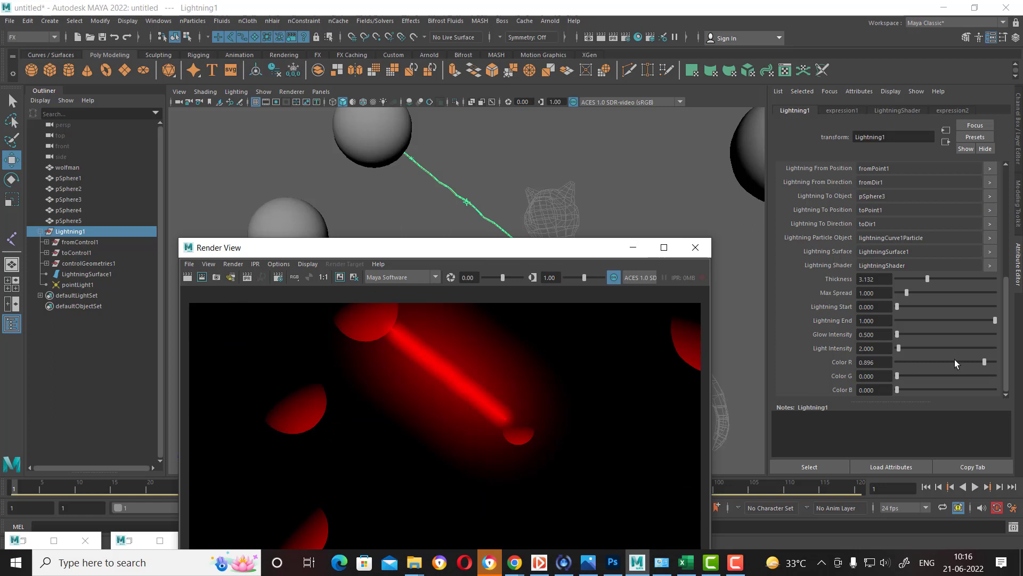
left_click_drag(530, 250, 488, 200)
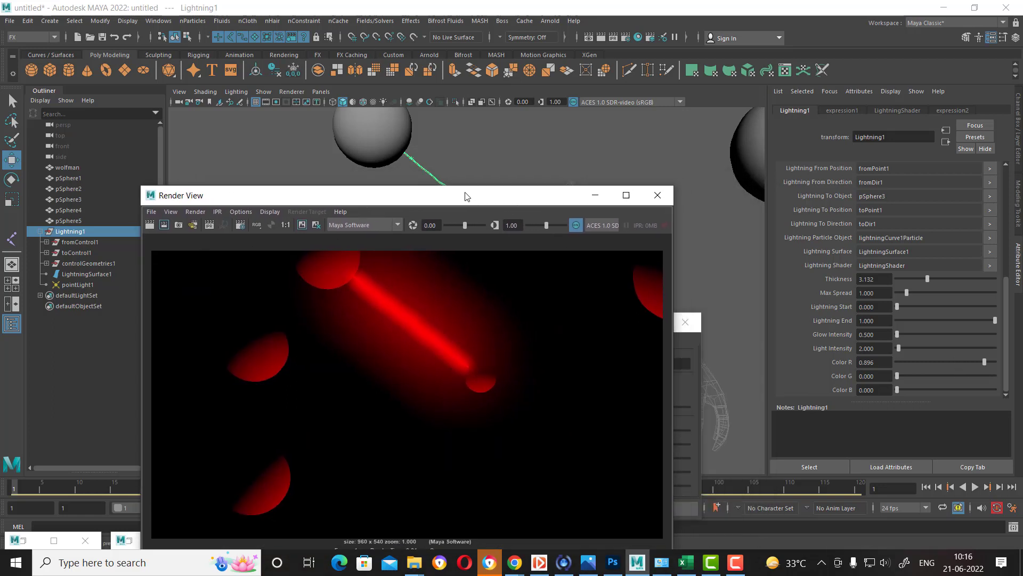
left_click_drag(976, 362, 957, 362)
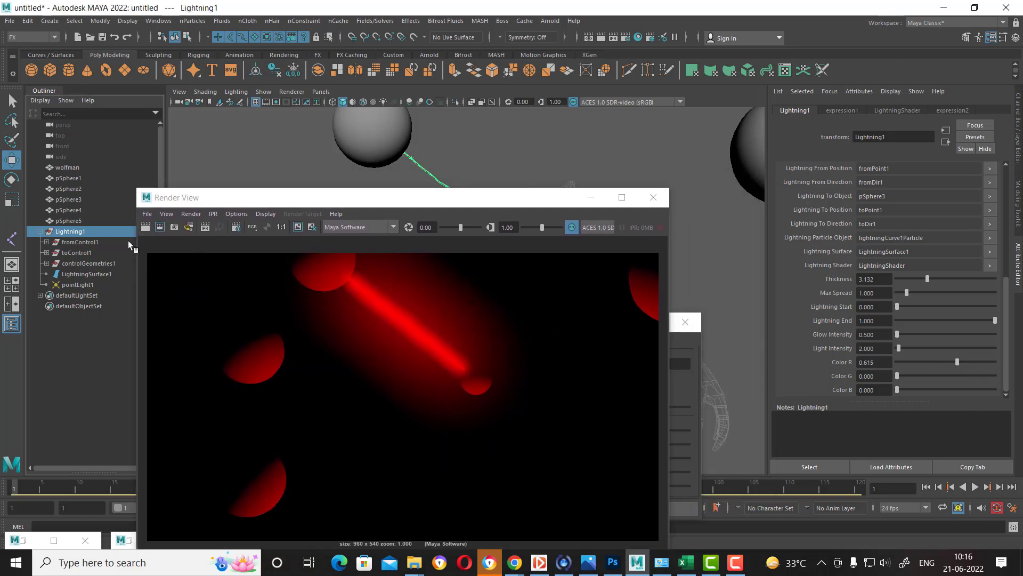
left_click(144, 227)
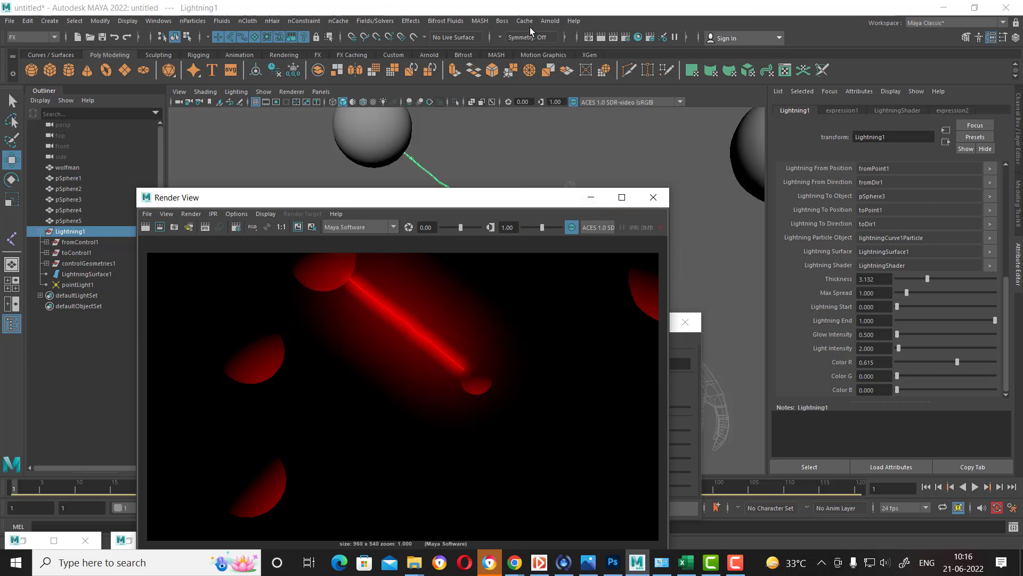
left_click(365, 228)
Step: Switch Render View to Arnold and render with an added Arnold SkyDome Light
left_click(362, 254)
left_click(144, 228)
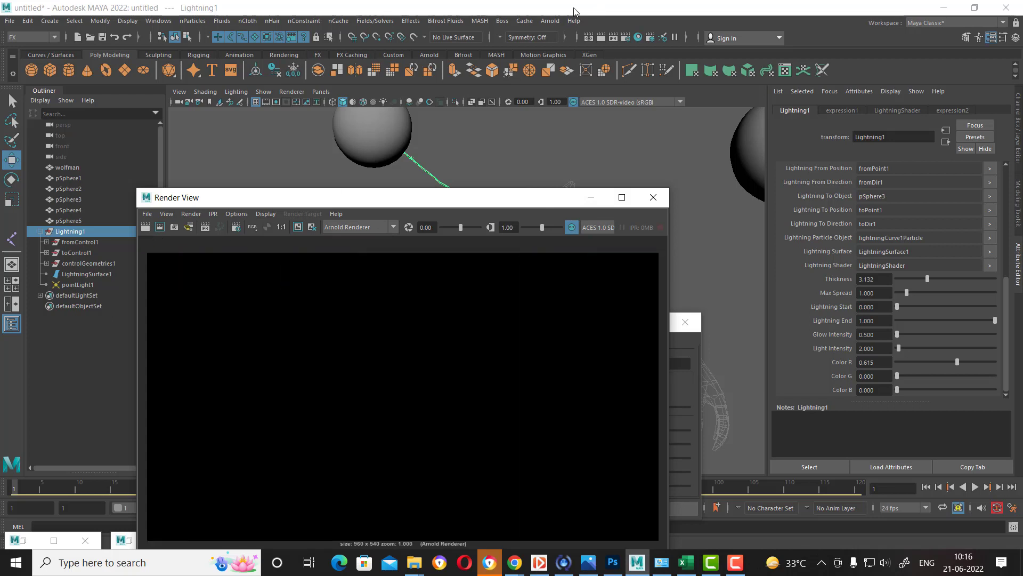
left_click(545, 24)
mouse_move(560, 75)
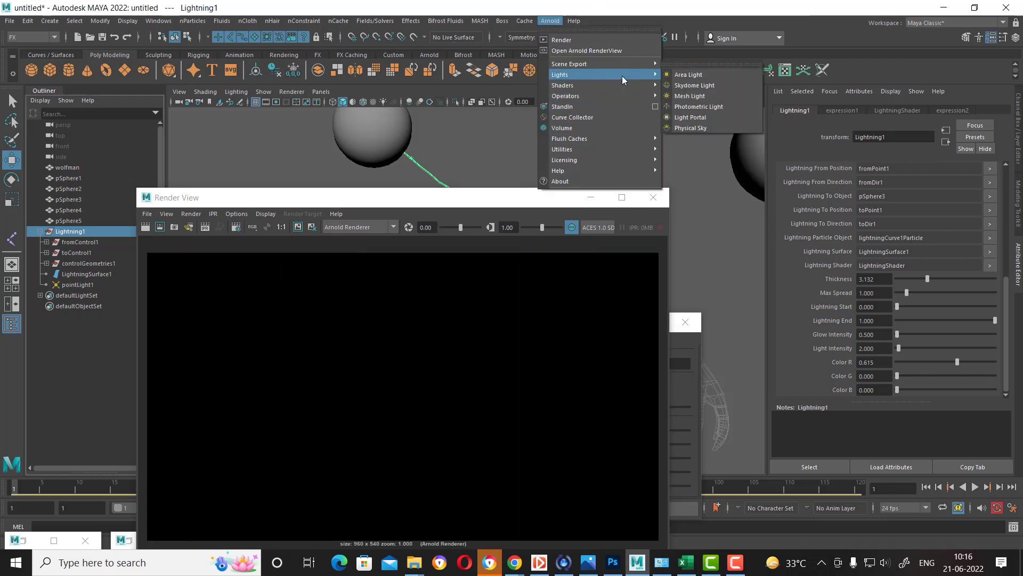
left_click(719, 84)
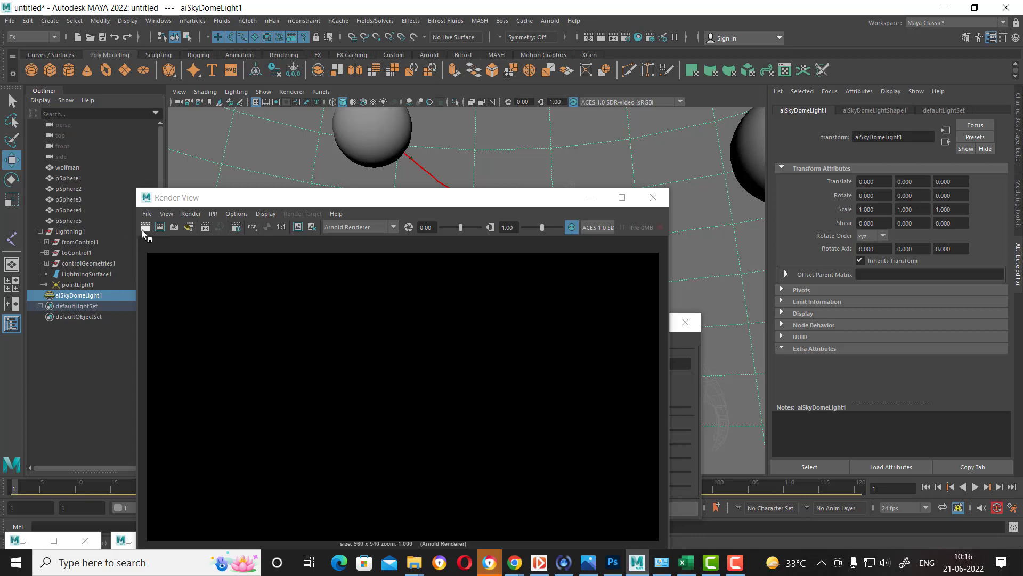
left_click(144, 228)
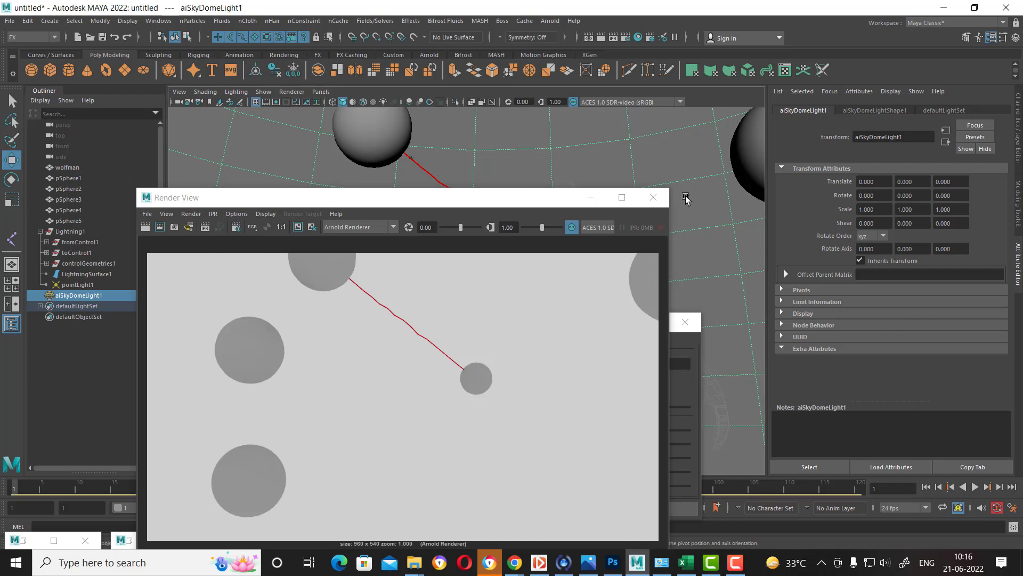
Step: Delete the sky dome light and re-render with Maya Software
key("Delete")
left_click(349, 226)
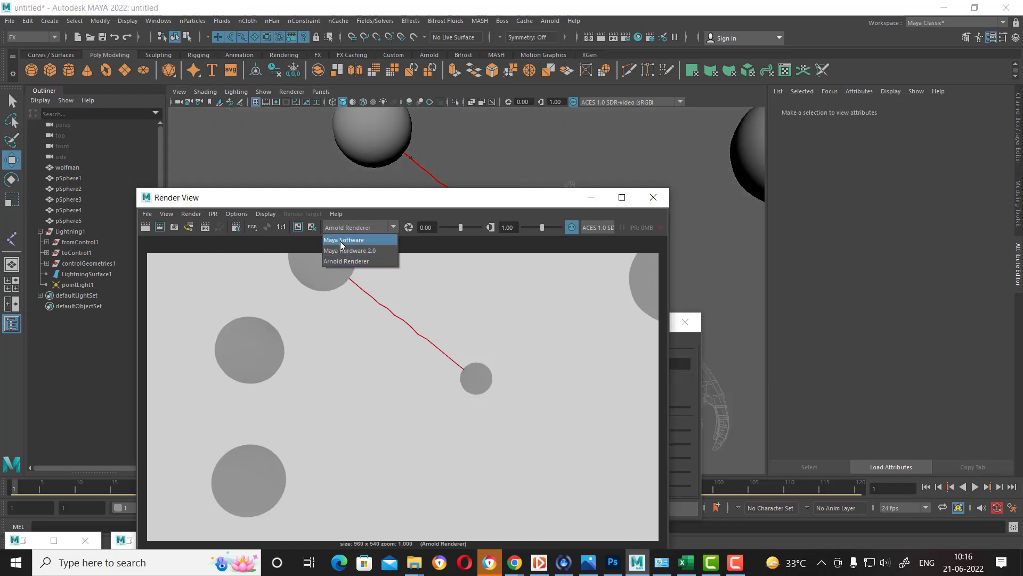
left_click(341, 238)
left_click(142, 227)
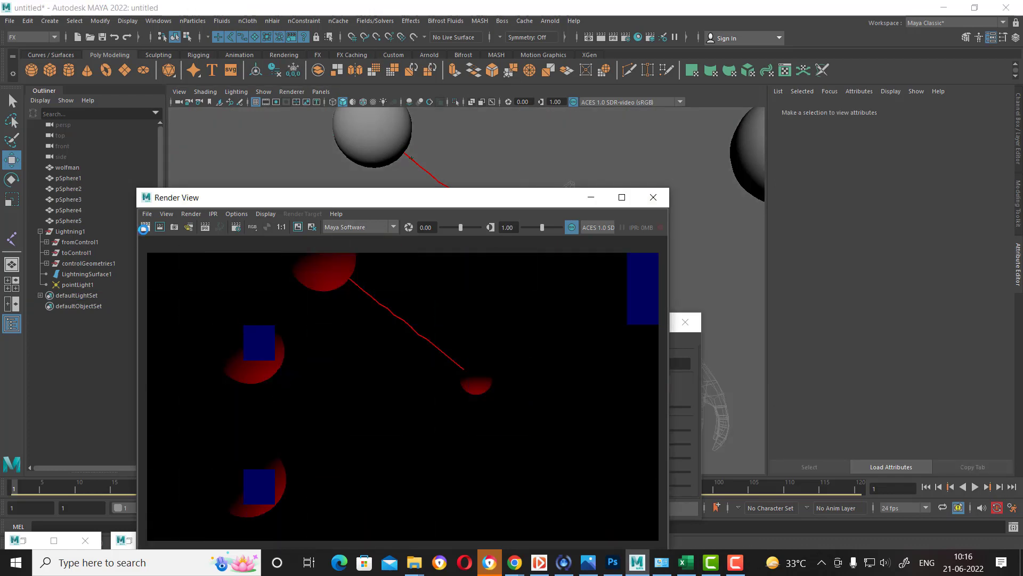
Step: Create Lightning2 between the chest sphere and the upper-left sphere
left_click(652, 197)
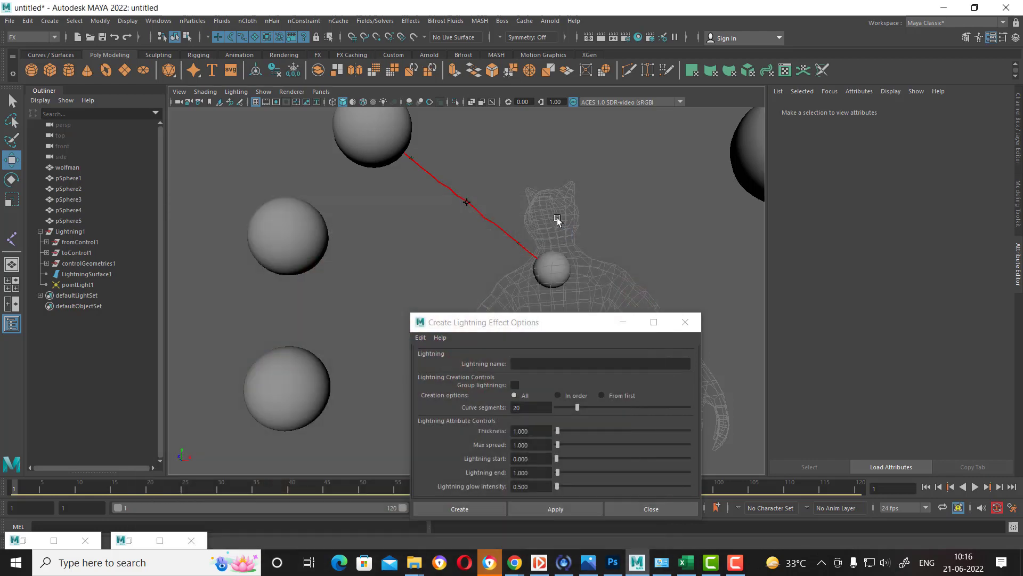
left_click_drag(579, 231, 587, 247, "alt")
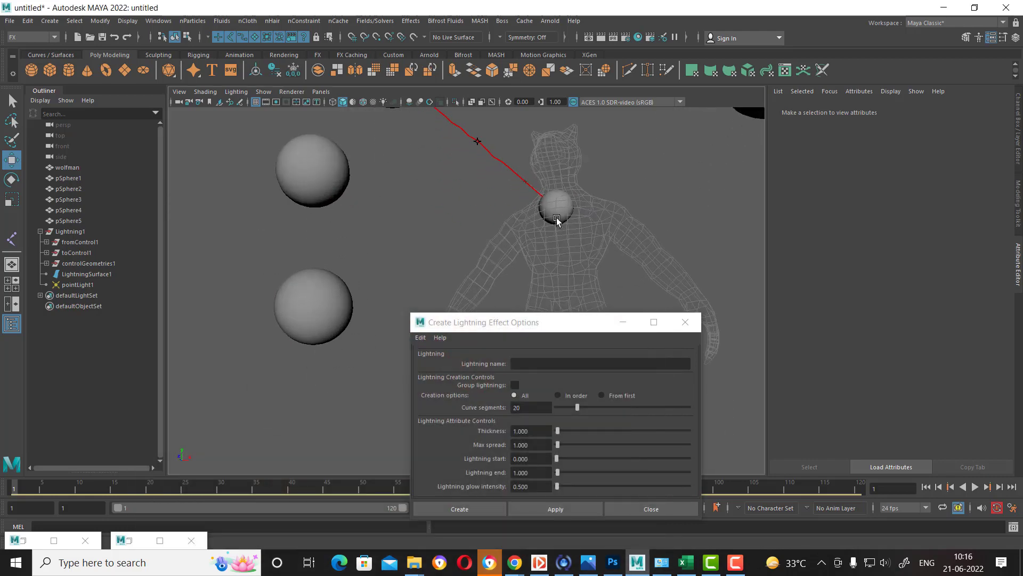
left_click(556, 219)
left_click(331, 193, "shift")
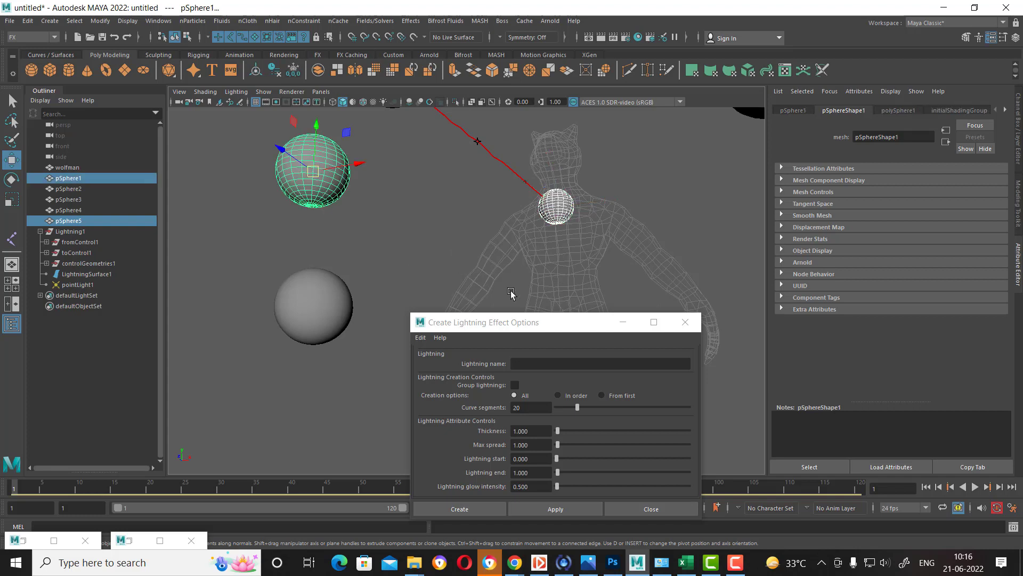
left_click_drag(563, 325, 785, 260)
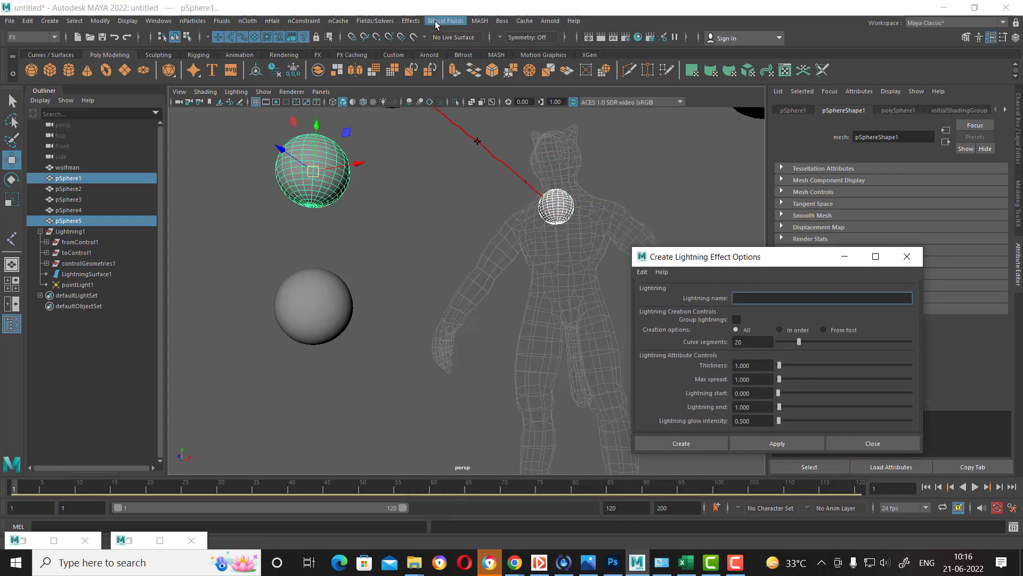
left_click(412, 20)
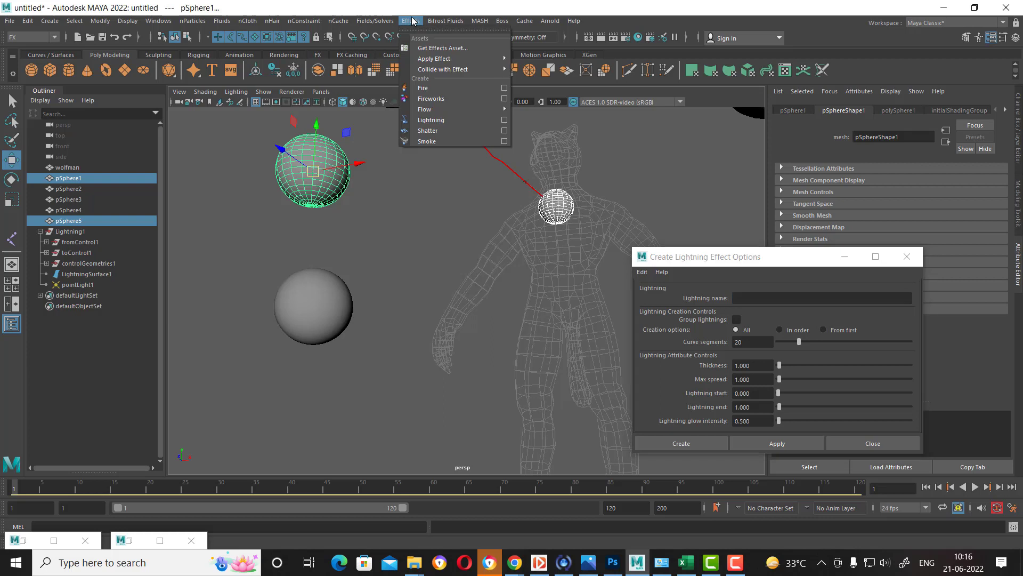
left_click(445, 121)
Step: Create Lightning3 between the chest sphere and the lower-left sphere, then preview a render
left_click(554, 217)
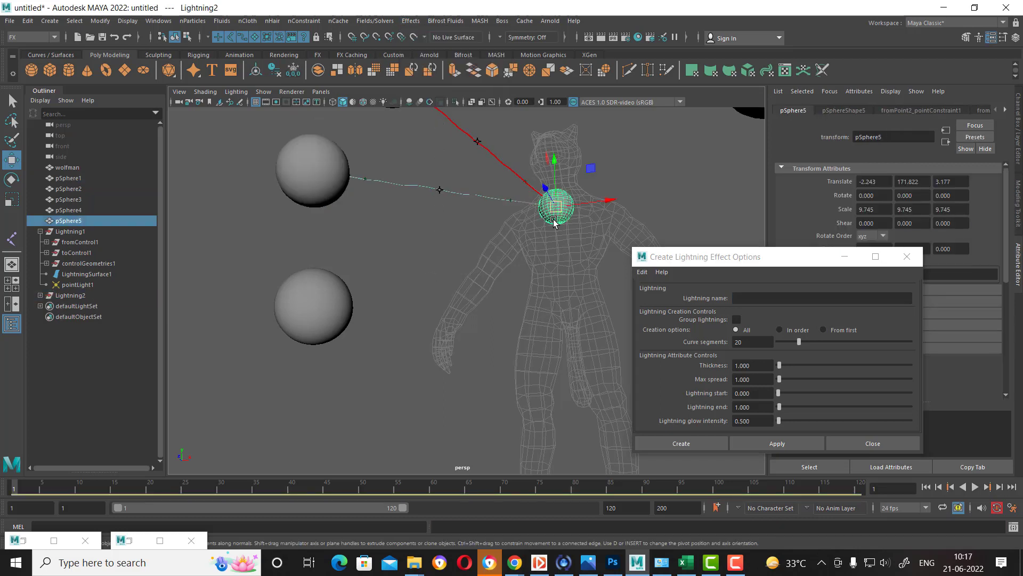
left_click(347, 310, "shift")
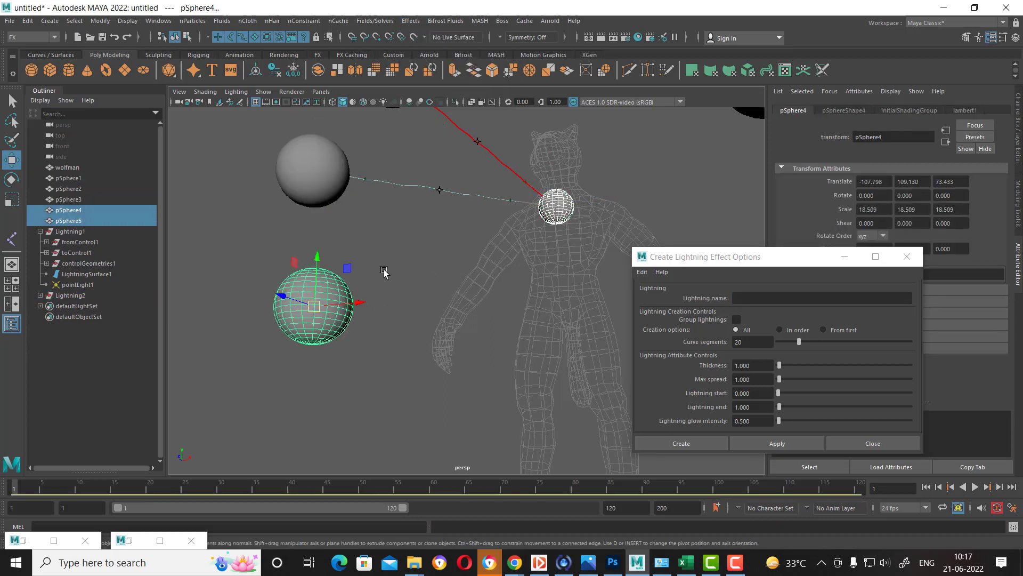
left_click(411, 20)
mouse_move(424, 109)
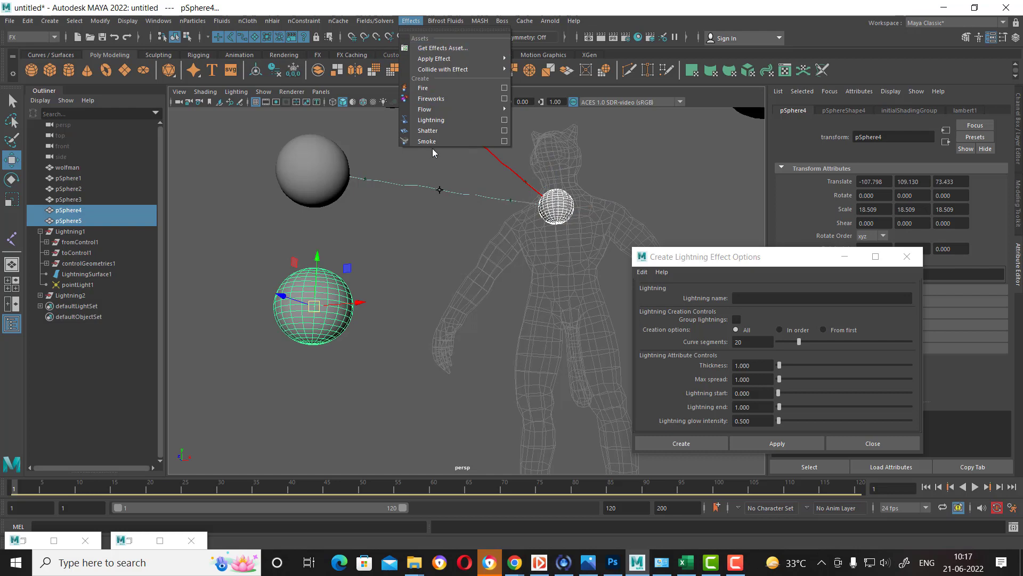
left_click(441, 120)
middle_click_drag(573, 205, 560, 253, "alt")
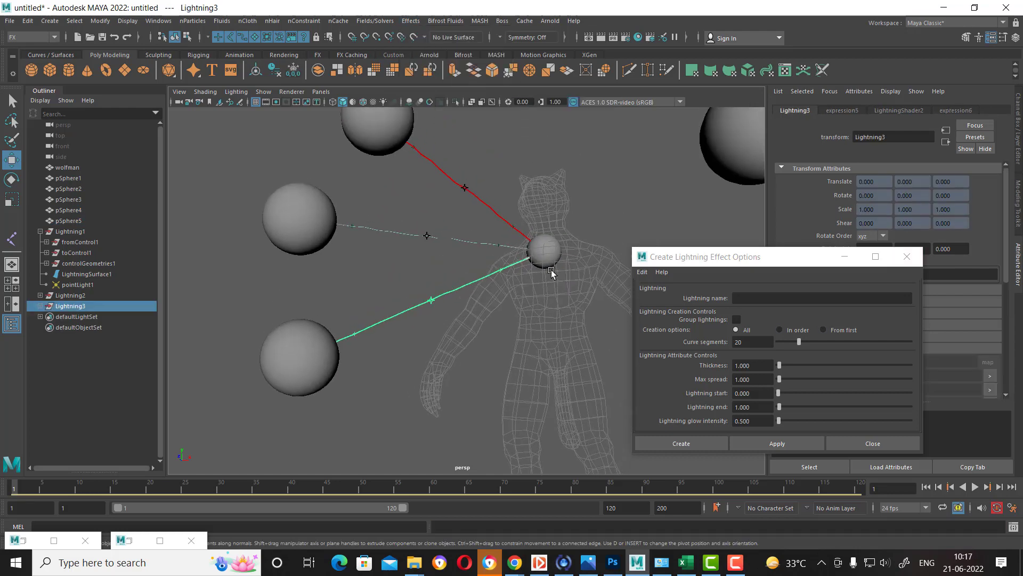
left_click(601, 38)
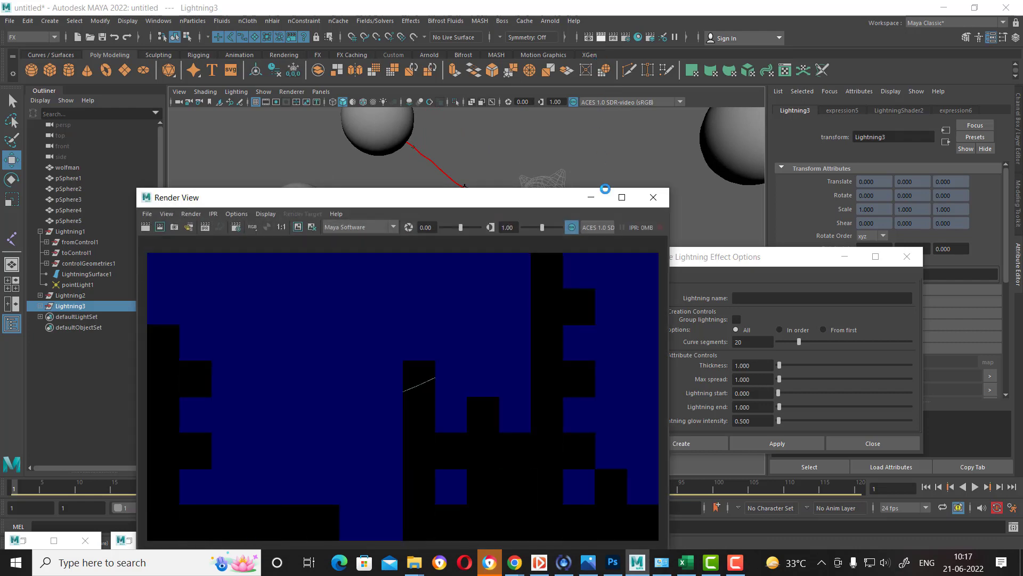
left_click(653, 198)
Step: Colour Lightning2 red with Color R 0.764 and G/B at 0
left_click(382, 236)
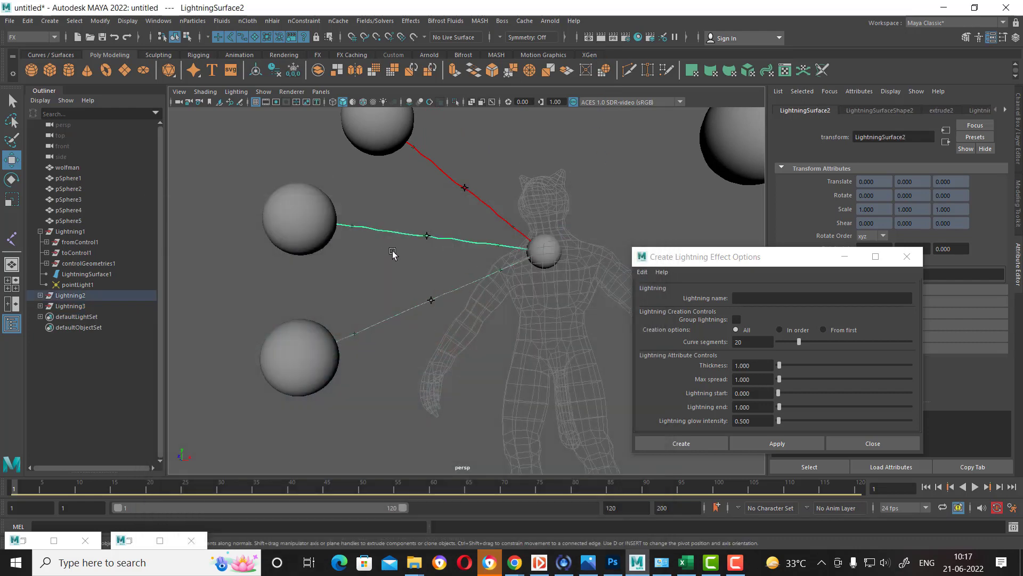
left_click(907, 256)
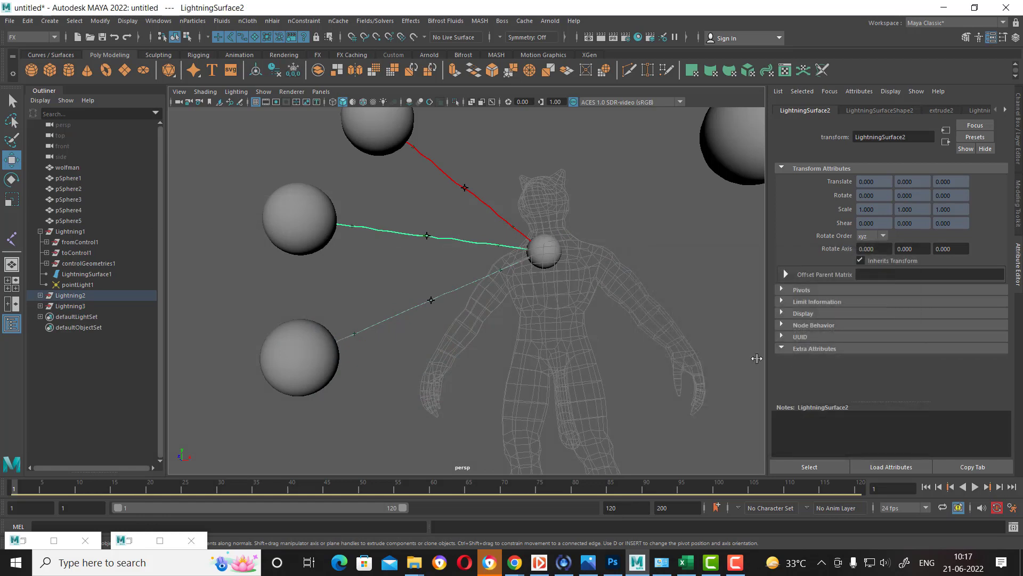
left_click(59, 295)
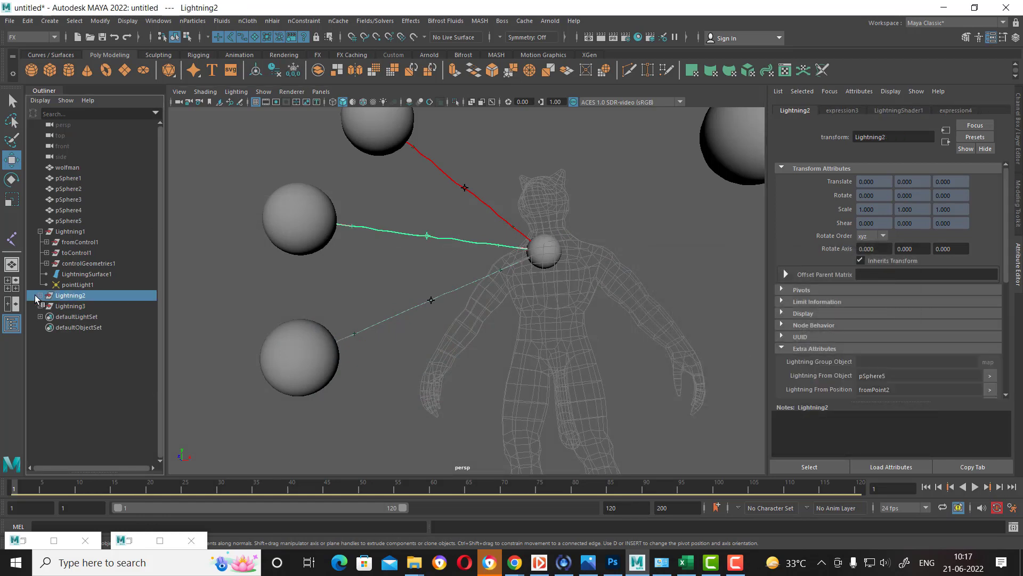
left_click(40, 295)
scroll(911, 373, "down", 5)
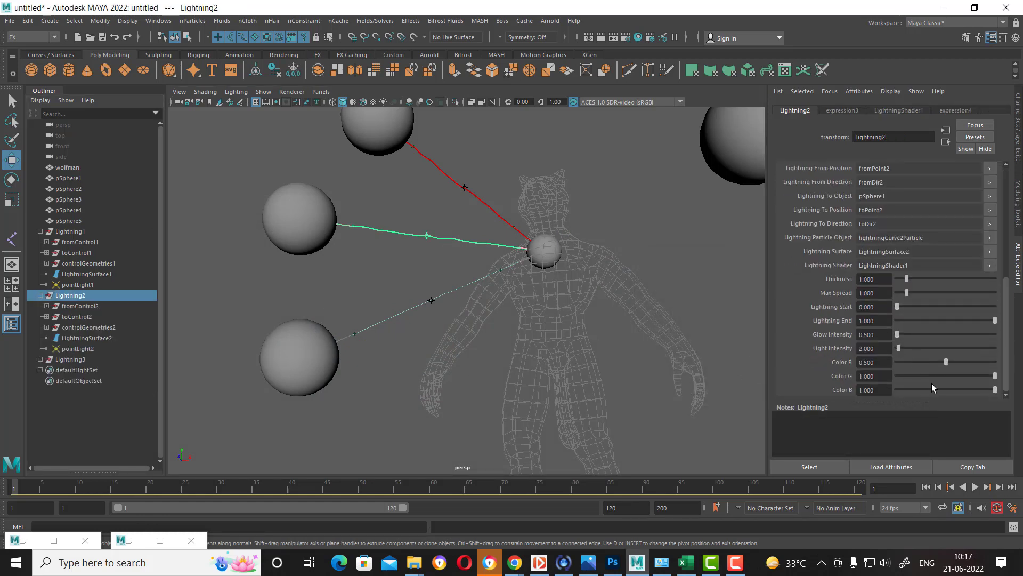
mouse_move(946, 362)
left_mouse_down()
mouse_move(981, 363)
mouse_move(933, 376)
left_mouse_up()
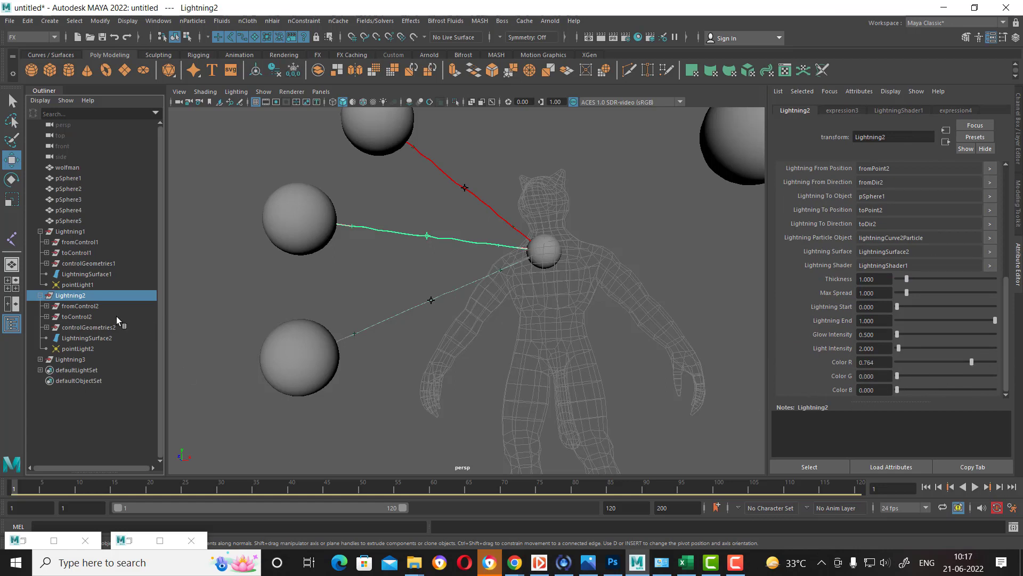
Step: Colour Lightning3 red with Color R 0.813 and G/B at 0
left_click(77, 307)
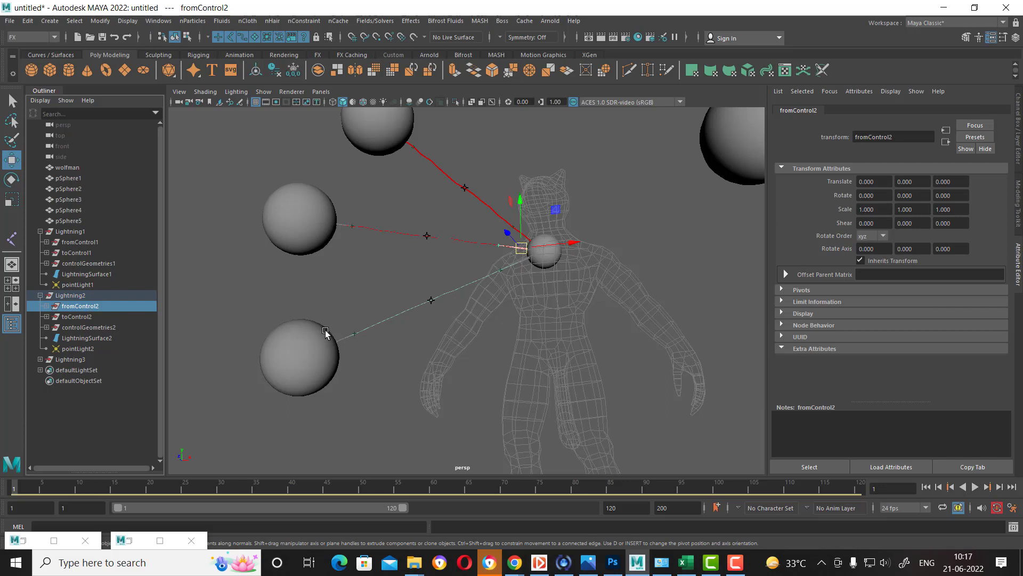
left_click_drag(381, 340, 383, 344)
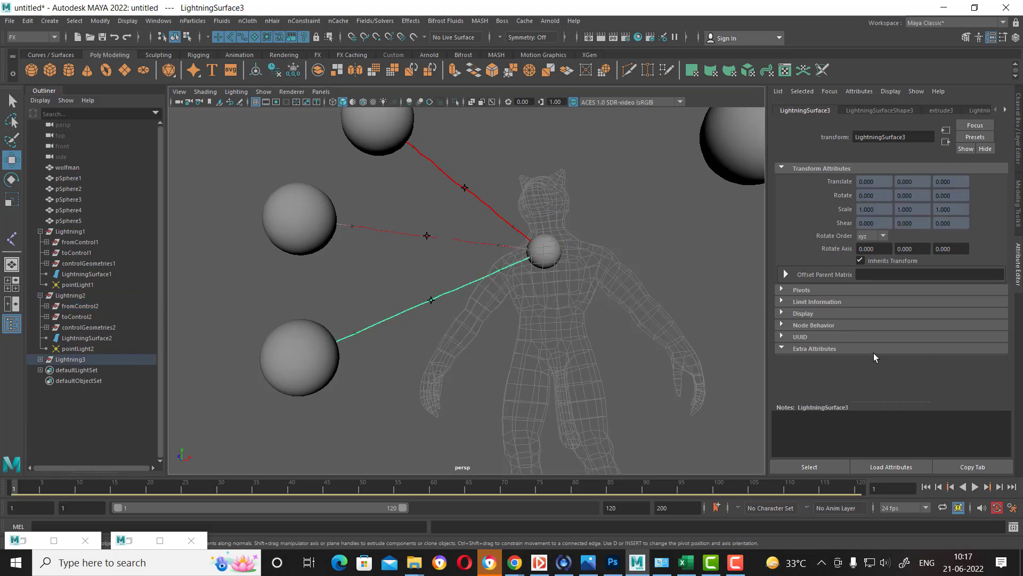
left_click(40, 360)
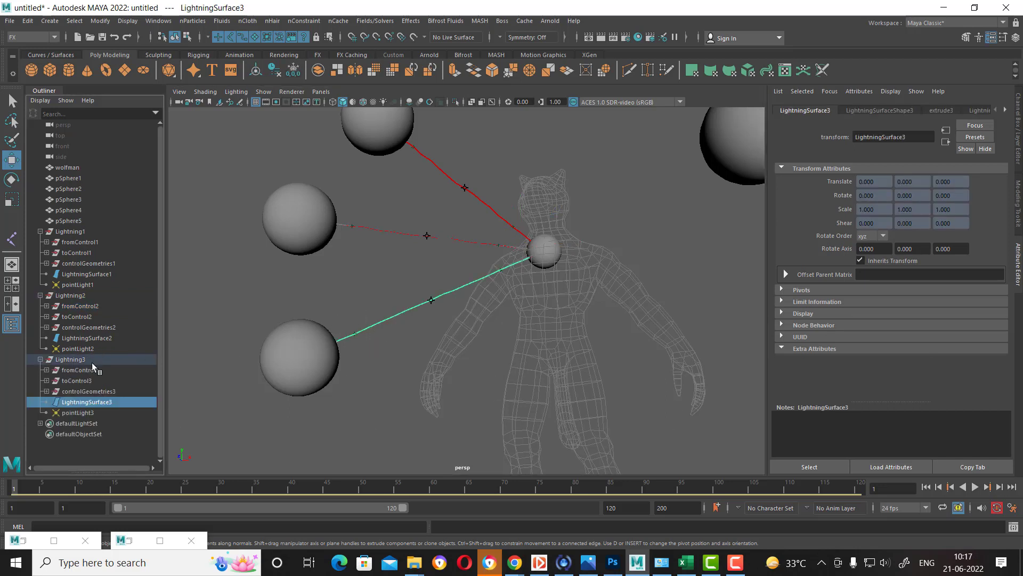
left_click(81, 362)
scroll(932, 345, "down", 3)
scroll(931, 345, "down", 2)
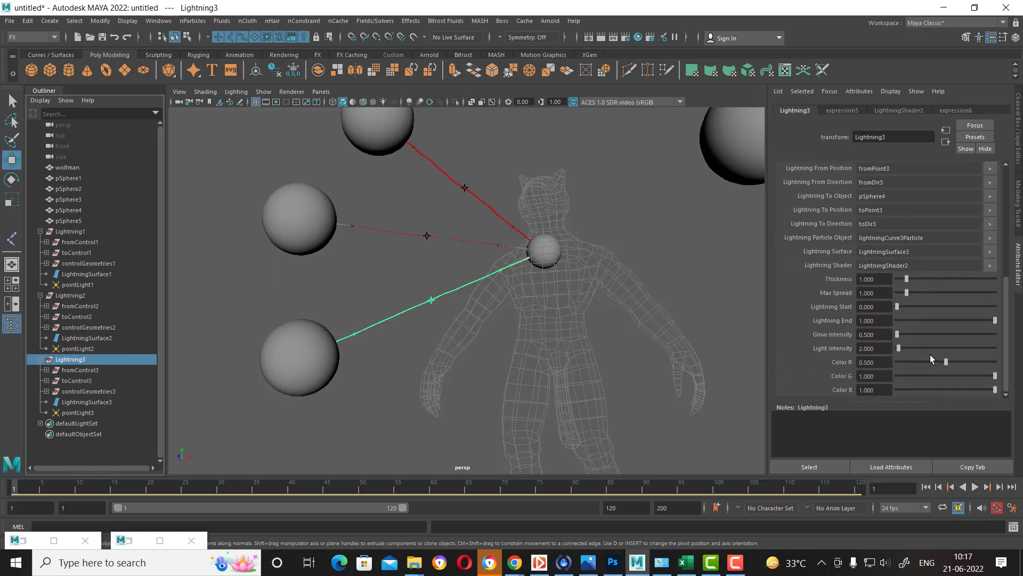
left_click_drag(991, 361, 899, 386)
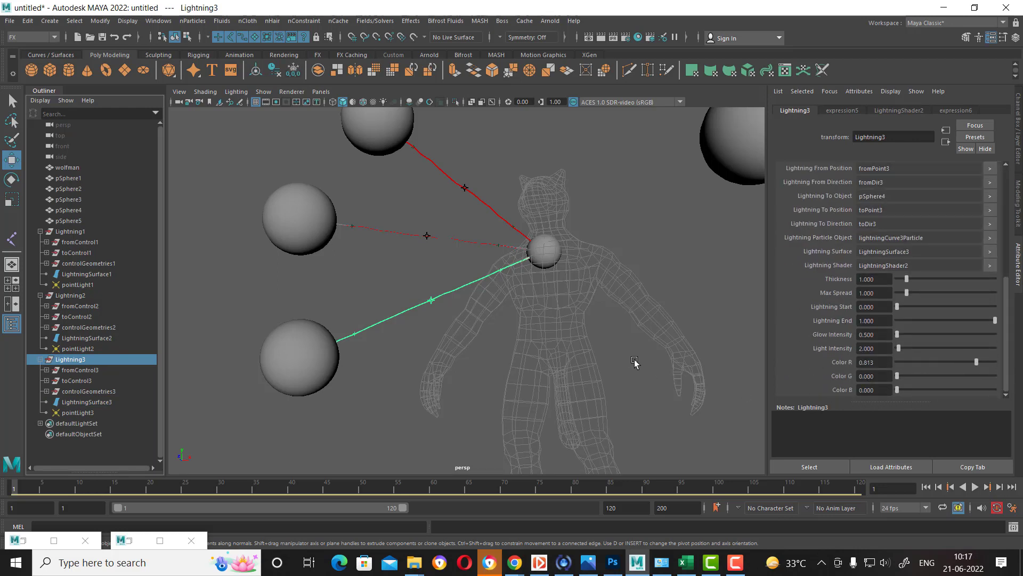
scroll(612, 336, "down", 3)
scroll(693, 299, "down", 2)
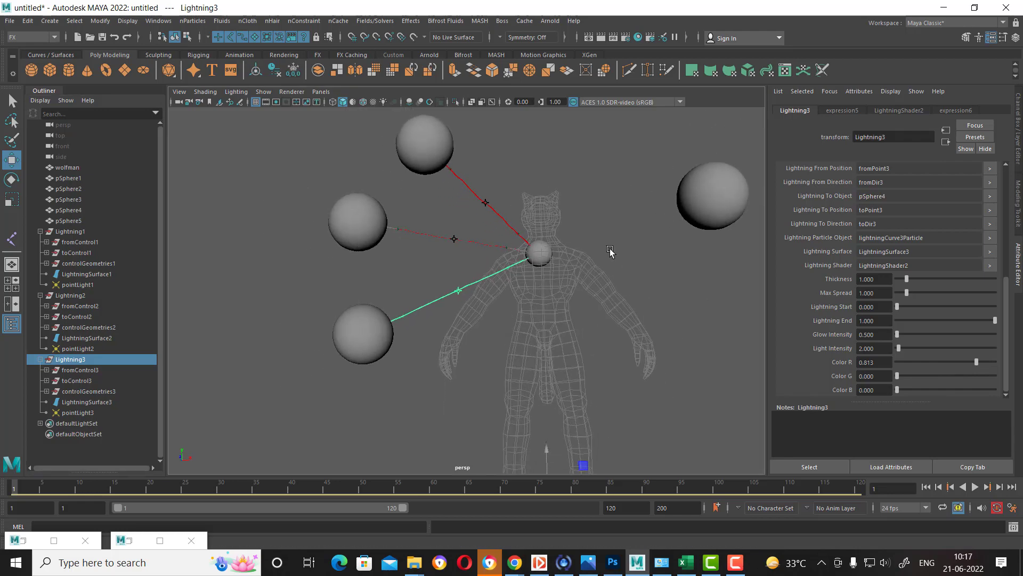
Step: Add a directional light and scale it to 56.169
scroll(610, 251, "down", 1)
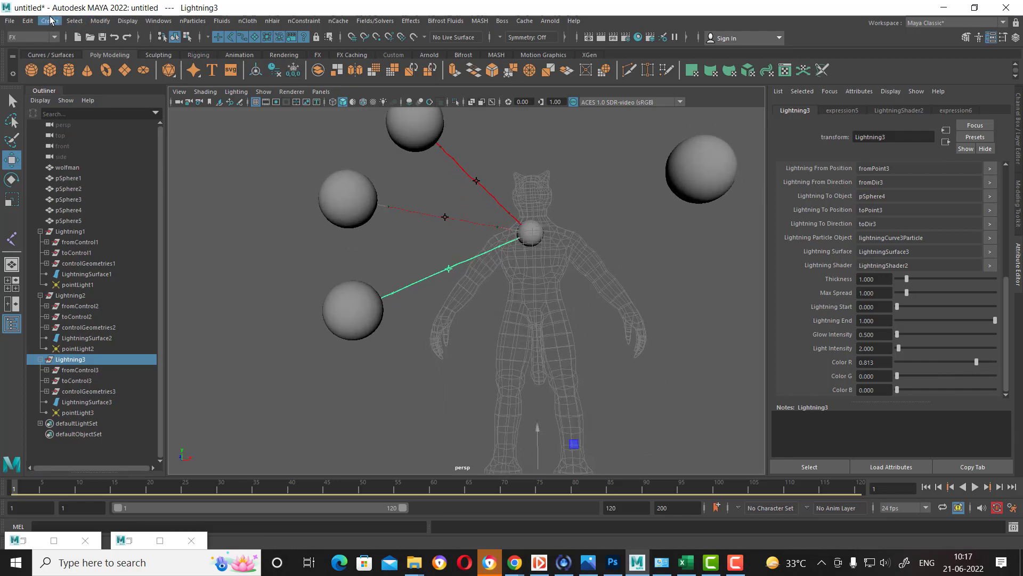
left_click(50, 20)
mouse_move(66, 80)
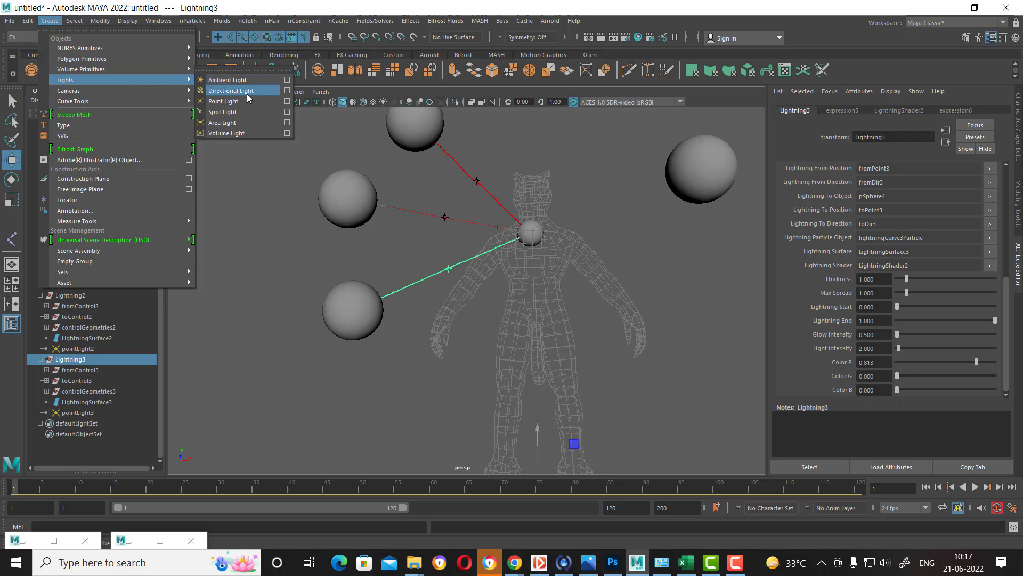
left_click(248, 98)
scroll(426, 267, "down", 3)
scroll(463, 277, "up", 2)
key("r")
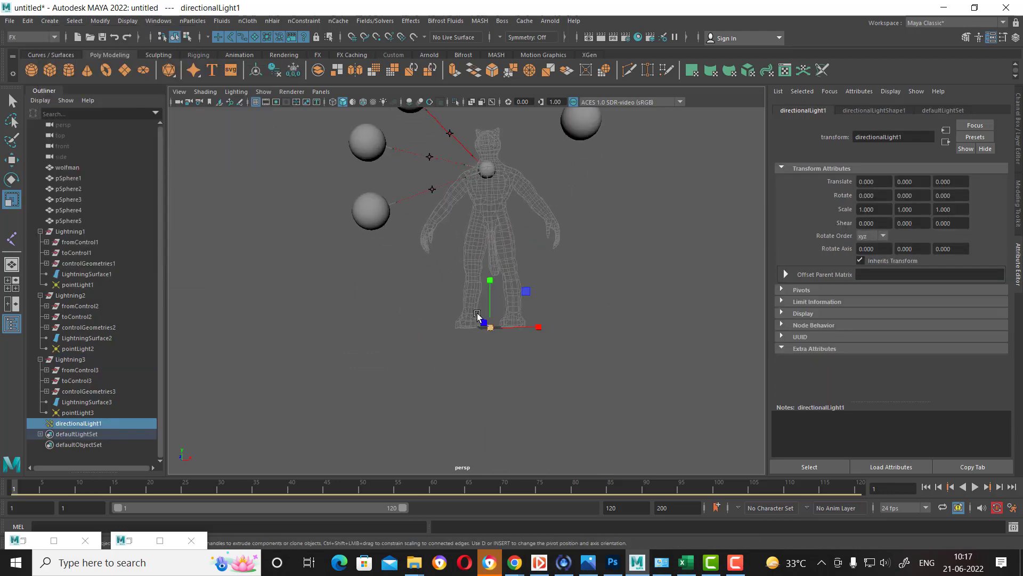
mouse_move(490, 326)
left_mouse_down()
mouse_move(549, 320)
mouse_move(504, 351)
mouse_move(496, 341)
mouse_move(401, 347)
mouse_move(369, 323)
mouse_move(385, 175)
mouse_move(442, 277)
left_mouse_up()
Step: Place the light left of the wolfman, tilt it -27.385 on X, and render
key("w")
key("e")
key("w")
scroll(442, 277, "up", 3)
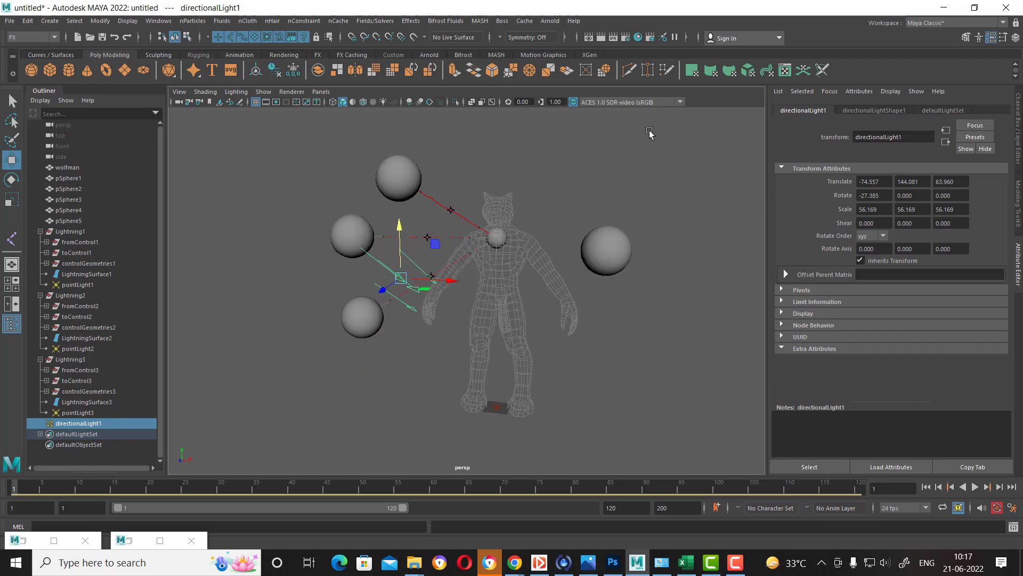
left_click_drag(649, 133, 652, 137, "alt")
left_click(1015, 38)
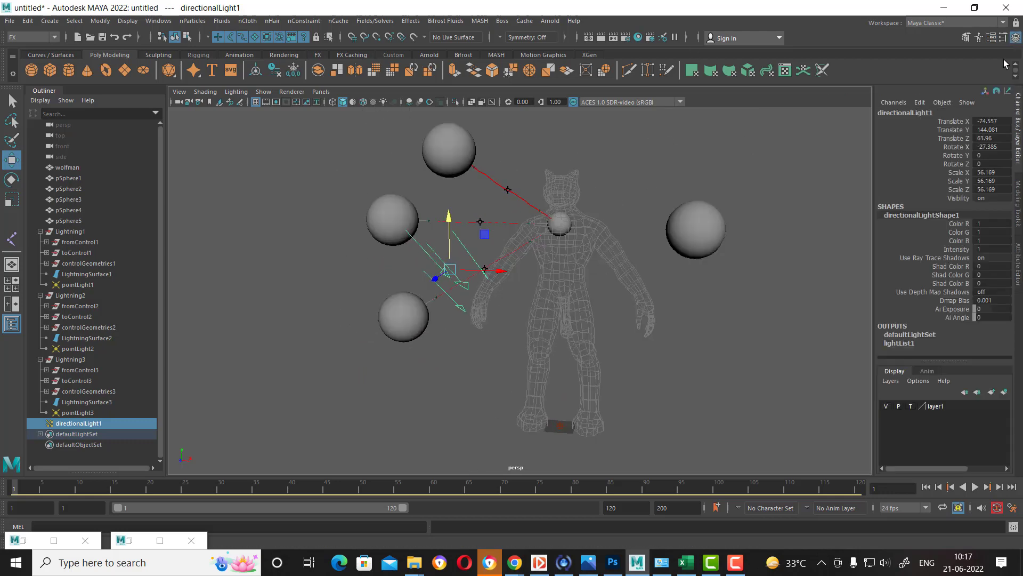
left_click(600, 37)
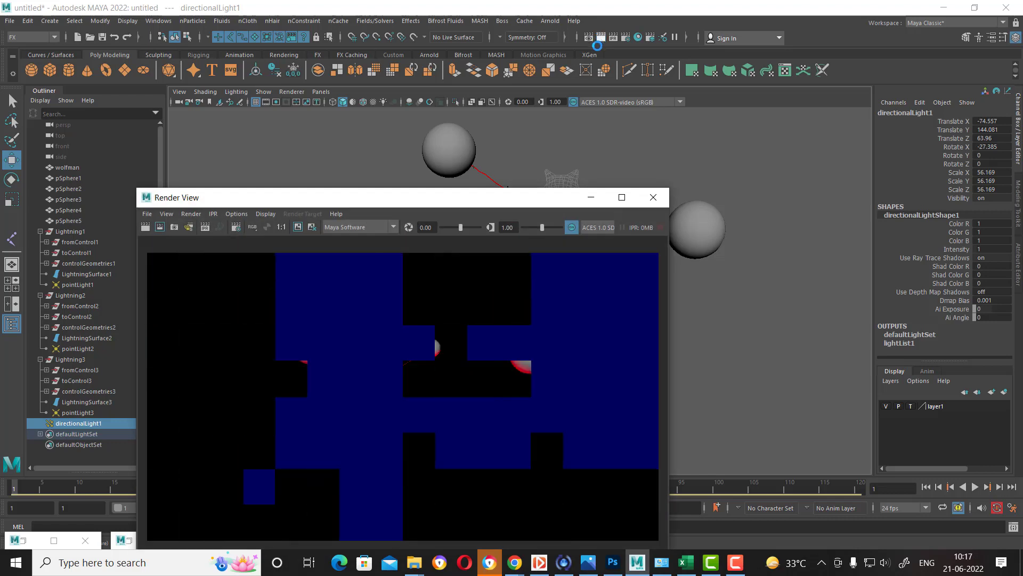
Step: Switch layer1 from template to reference and re-render to include the wolfman
left_click(910, 406)
left_click(145, 226)
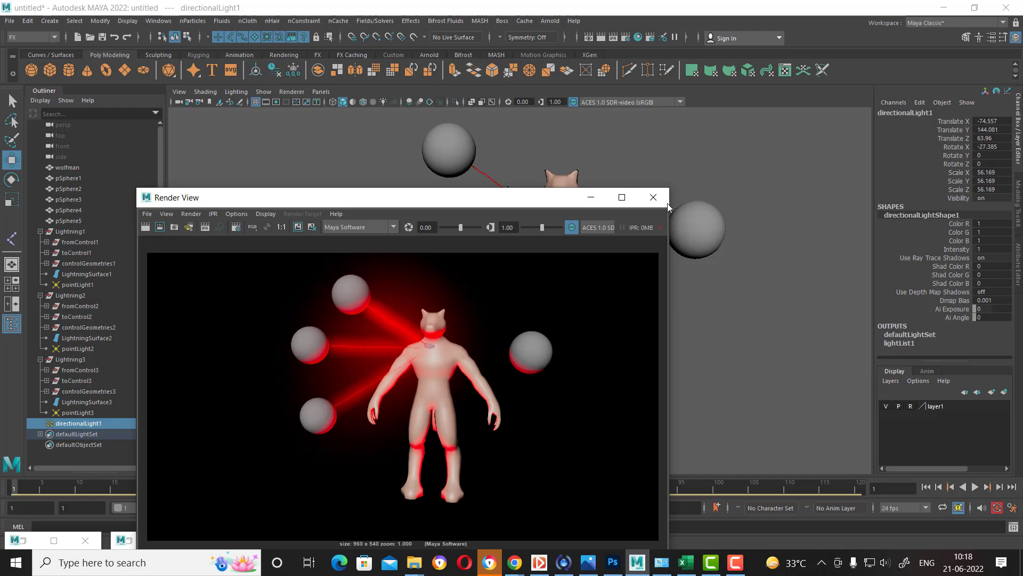
left_click(653, 197)
Step: Select the wolfman and assign it a new Lambert material, lambert2
key("alt+Tab")
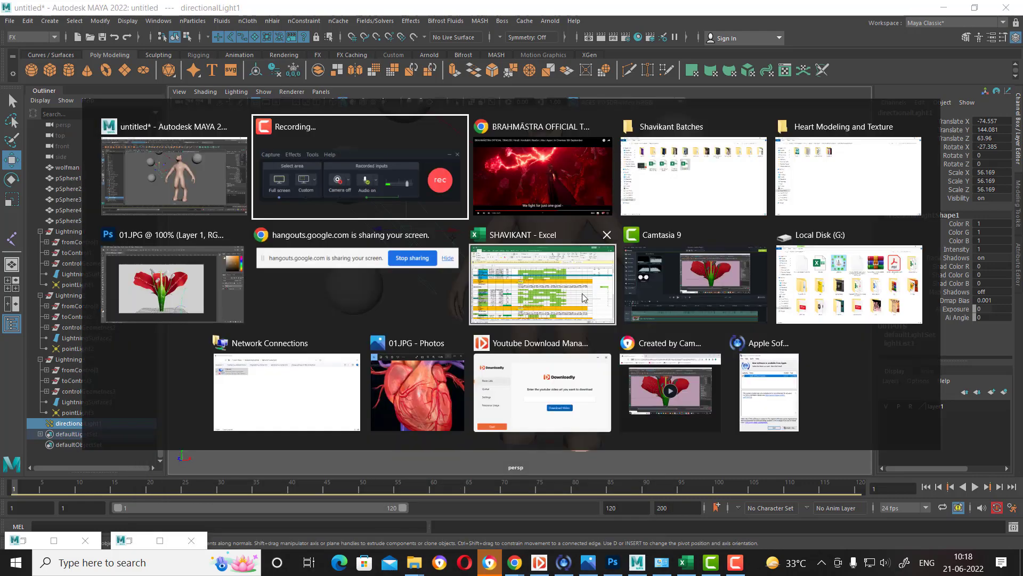
left_click(549, 168)
key("alt+Tab")
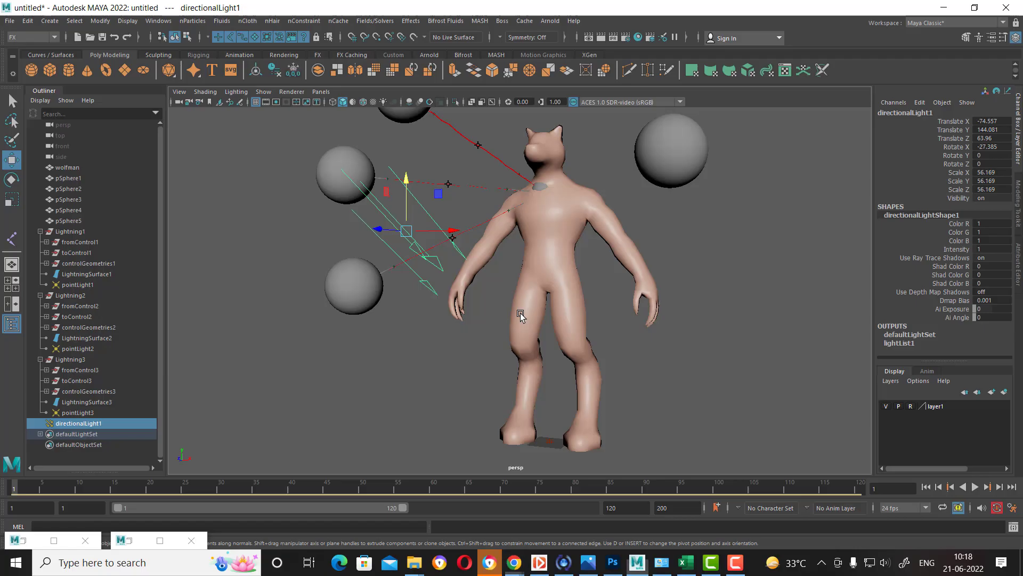
left_click(555, 256)
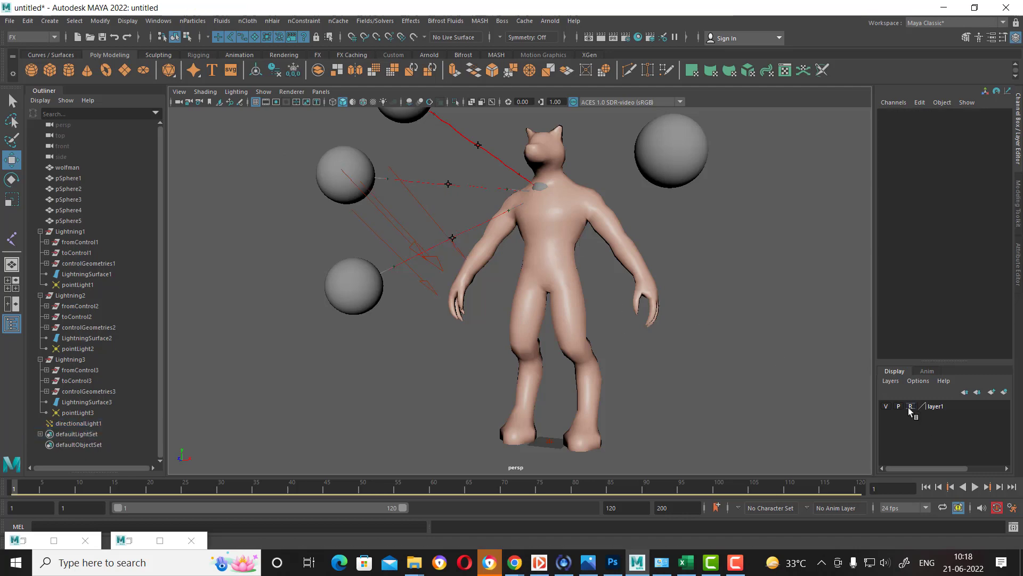
left_click(536, 295)
right_click(552, 236)
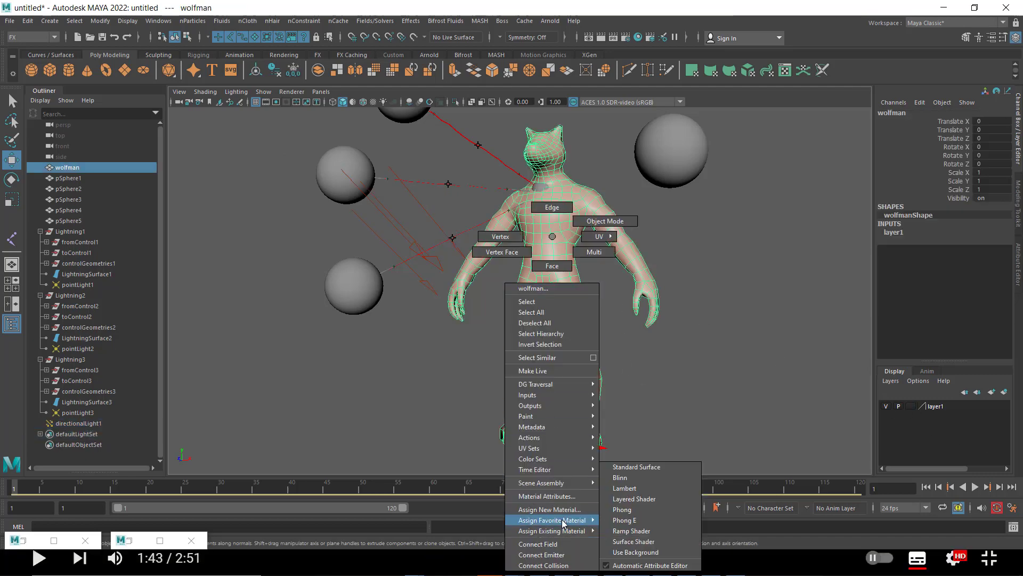
left_click(642, 488)
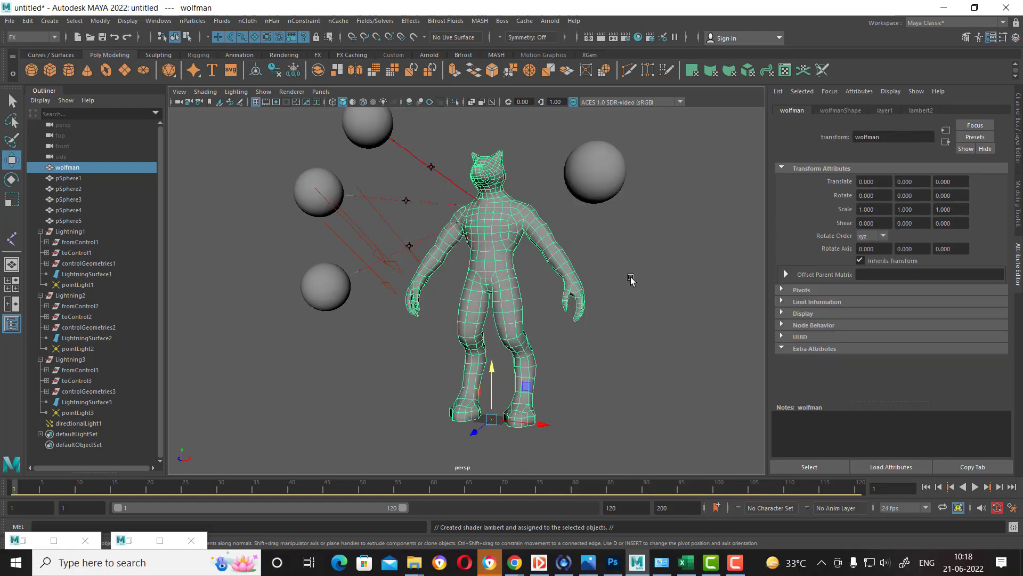
Step: Render the grey wolfman with red bolts, select the lower-left bolt, and minimize Render View
left_click(601, 38)
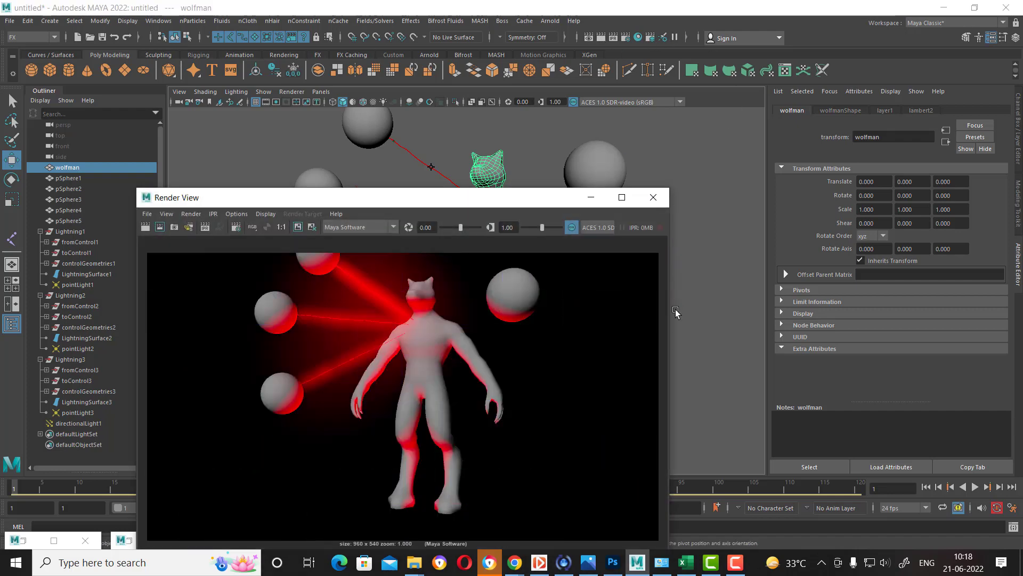
left_click_drag(553, 201, 856, 86)
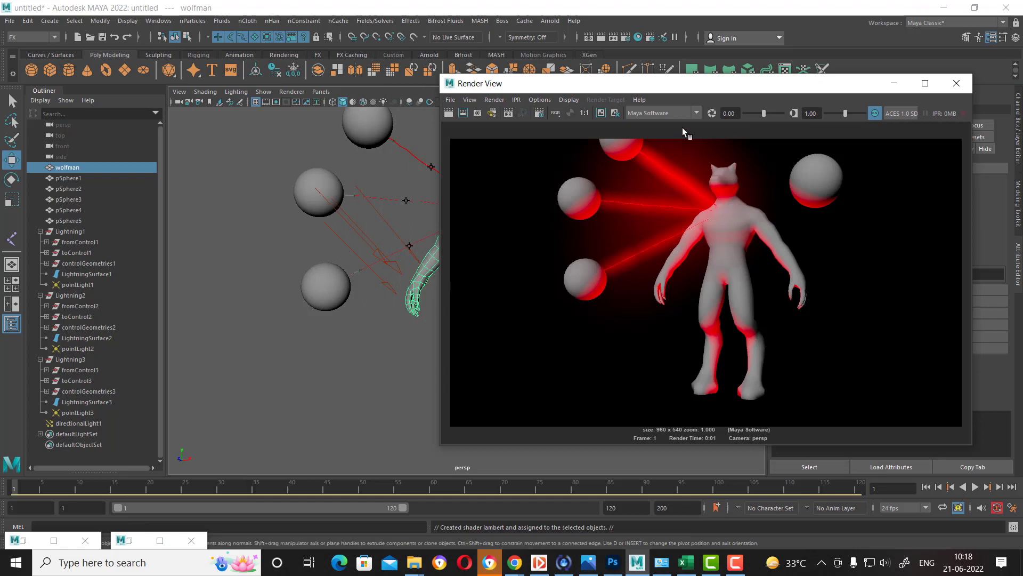
scroll(303, 237, "up", 5)
left_click(236, 246)
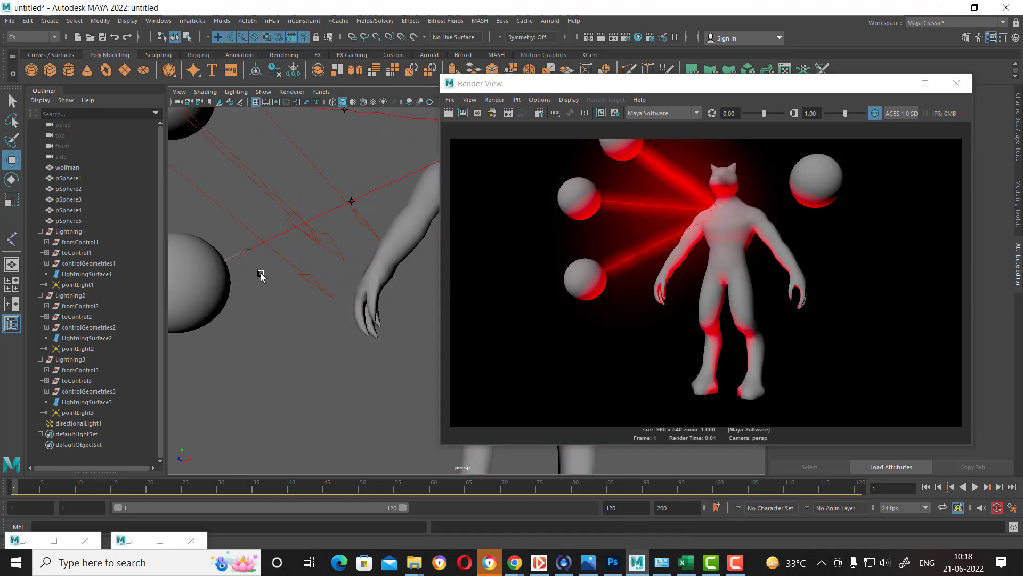
left_click(236, 247)
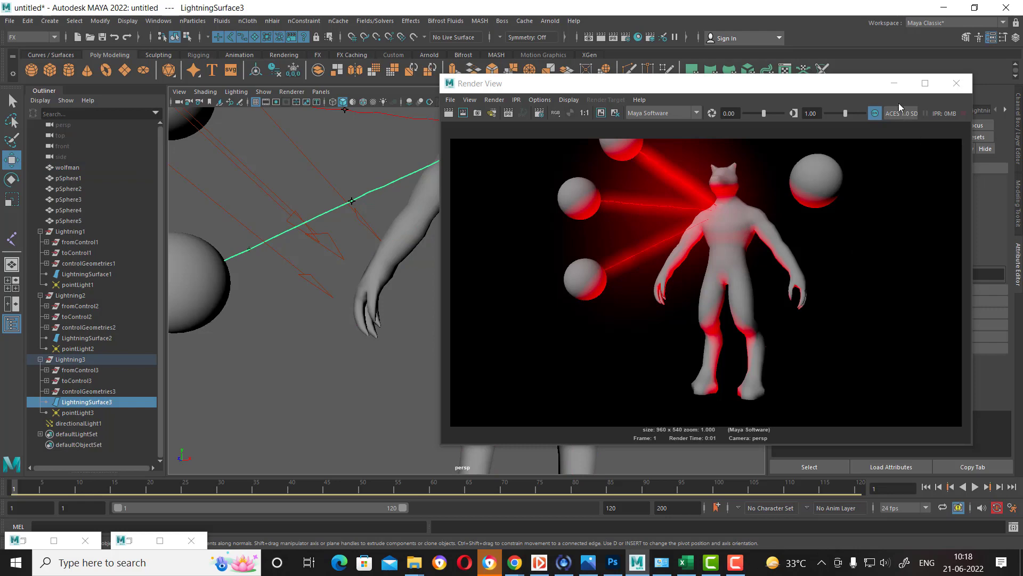
left_click(894, 83)
middle_click_drag(381, 224, 429, 261, "alt")
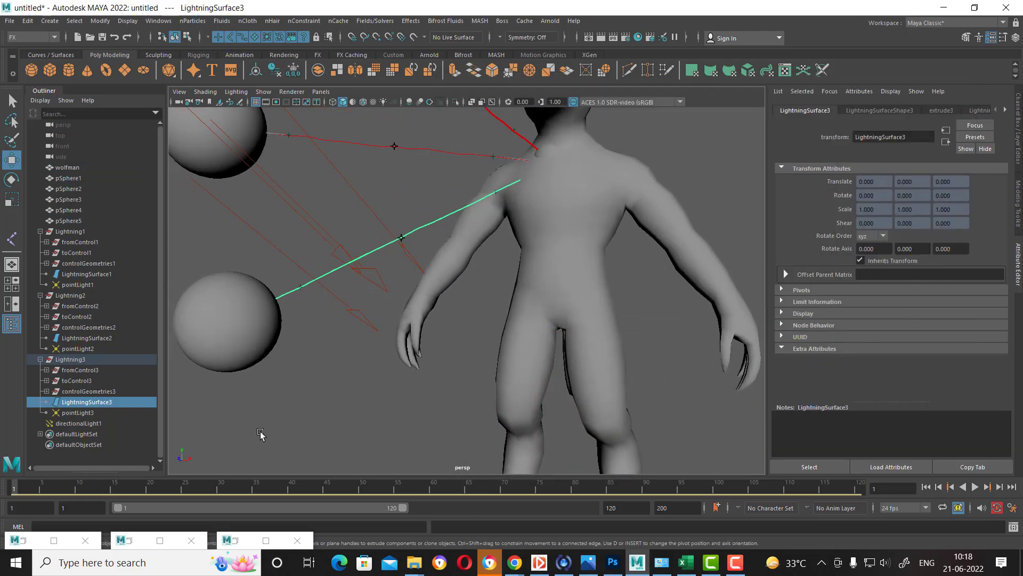
left_click(134, 454)
Step: Select Lightning3 and thicken the third bolt, checking it with a test render
left_click(85, 402)
left_click(76, 363)
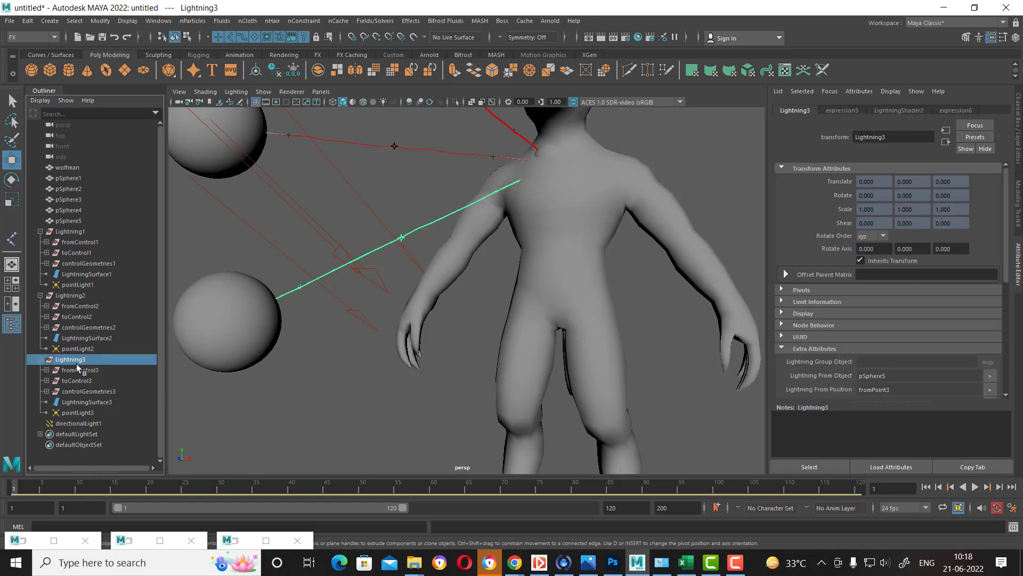
scroll(991, 326, "down", 5)
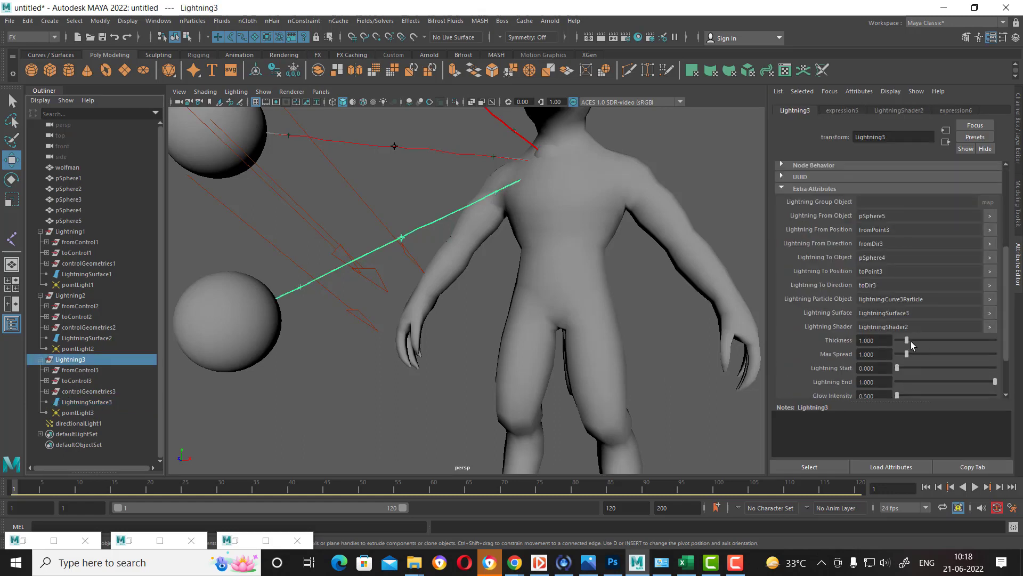
left_click_drag(911, 342, 955, 354)
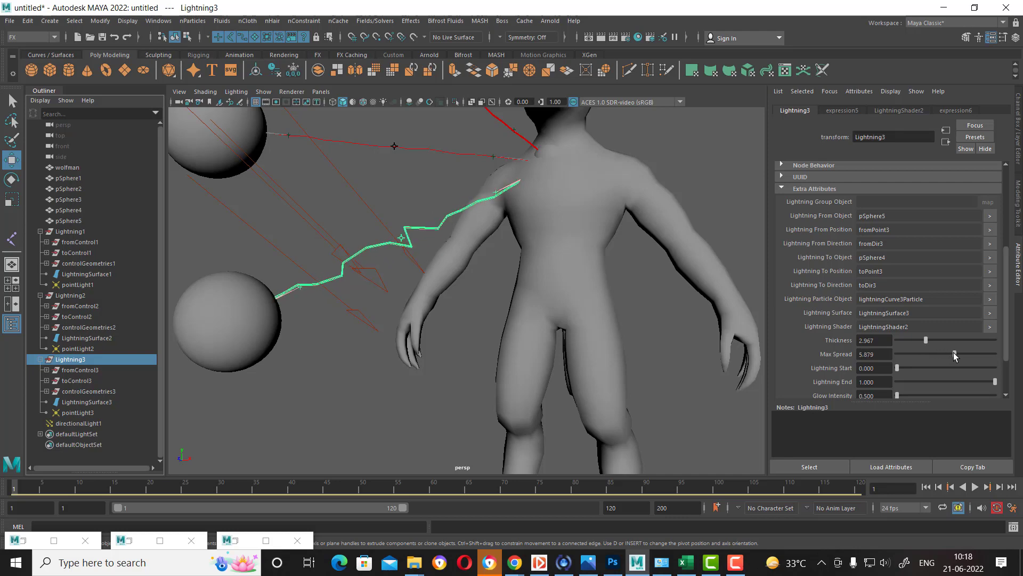
left_click(602, 38)
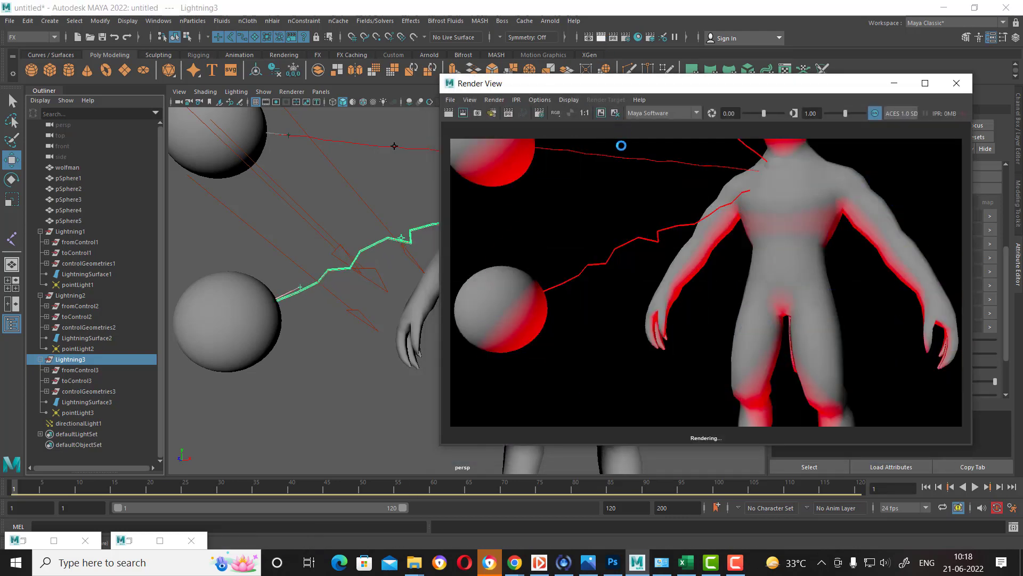
left_click(957, 84)
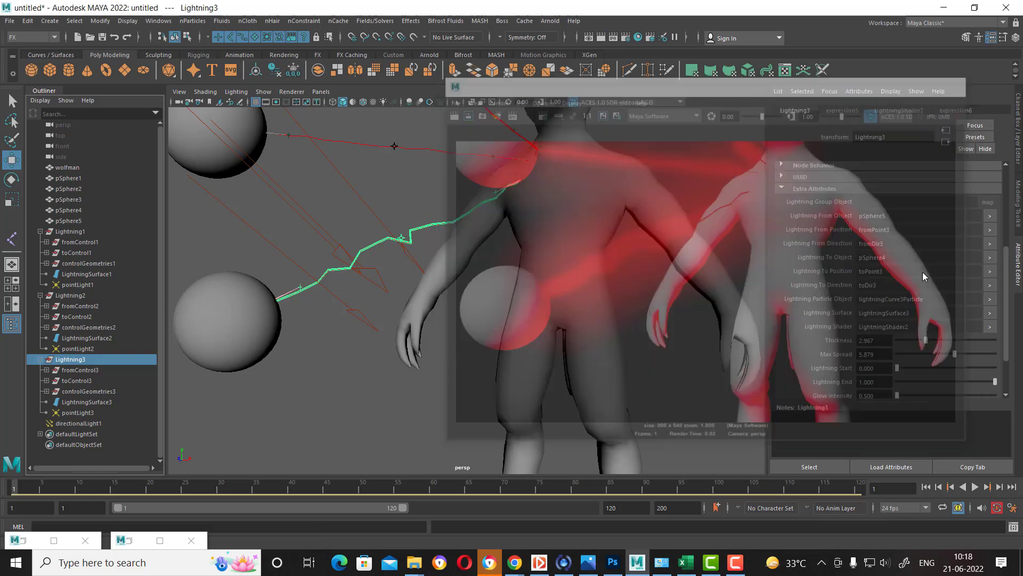
Step: Settle the third bolt at Thickness 1.429 and Max Spread 5.879, re-rendering to compare
left_click_drag(916, 342, 913, 341)
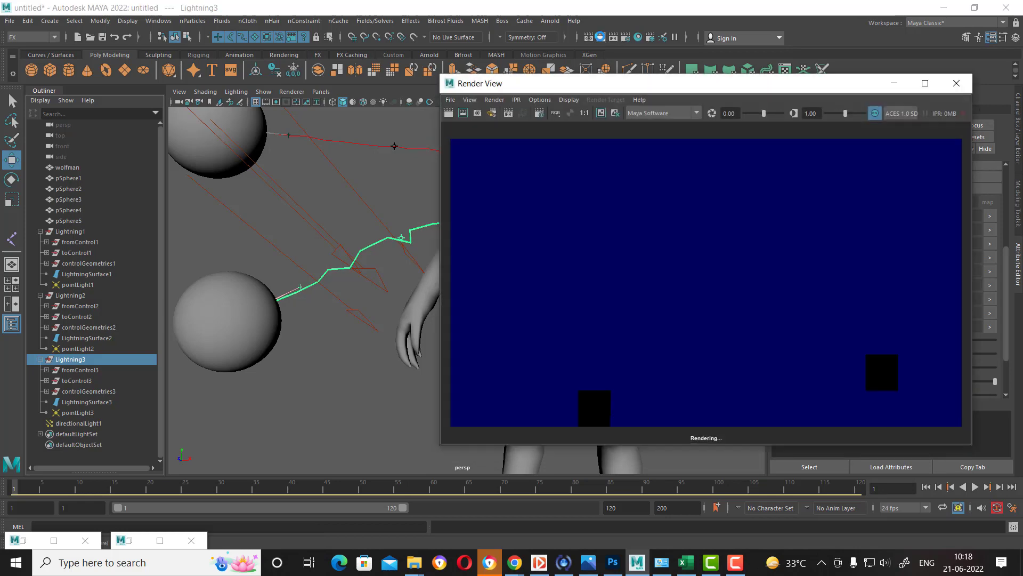
left_click(589, 37)
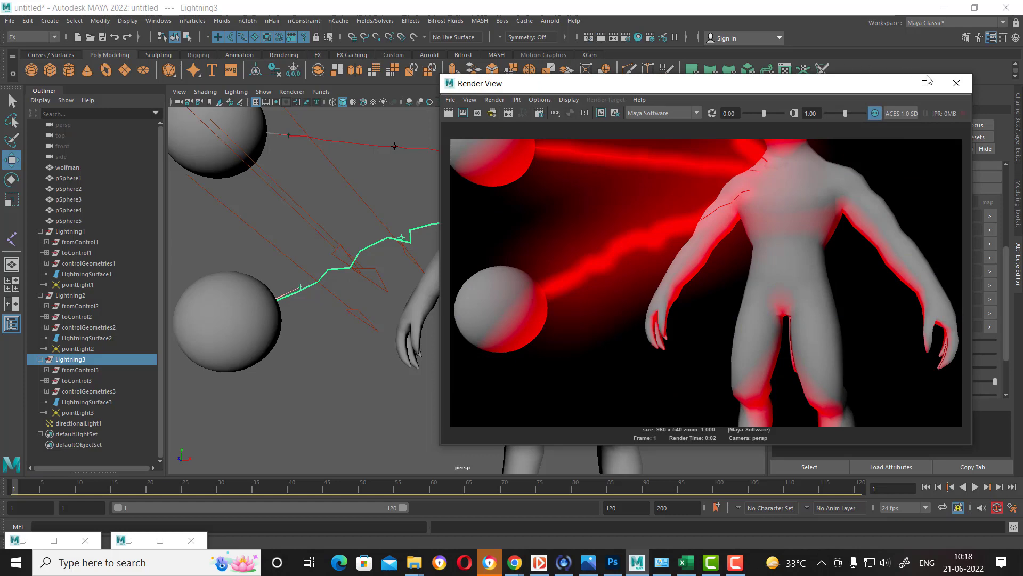
left_click(956, 83)
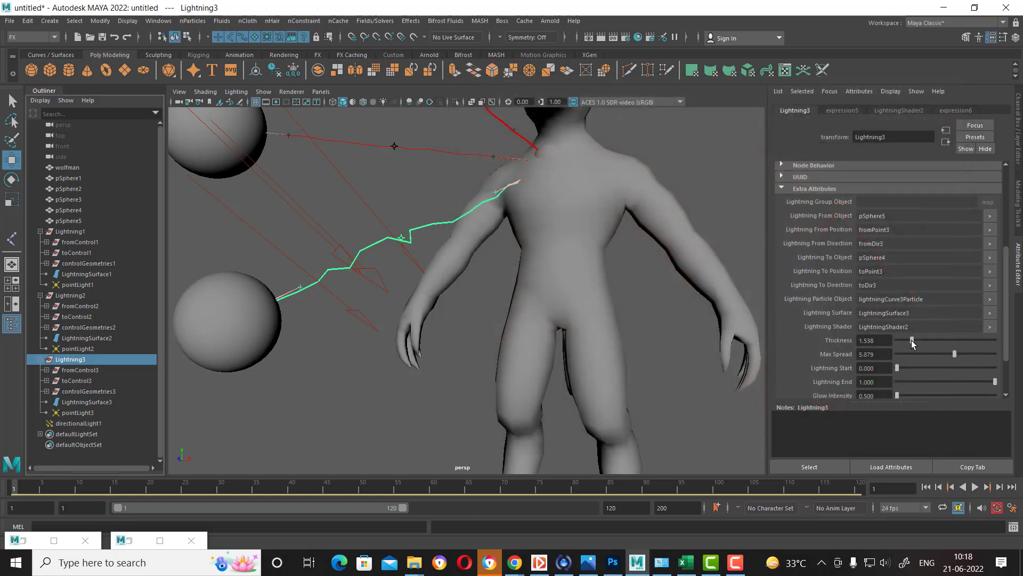
scroll(910, 346, "down", 2)
scroll(909, 356, "down", 2)
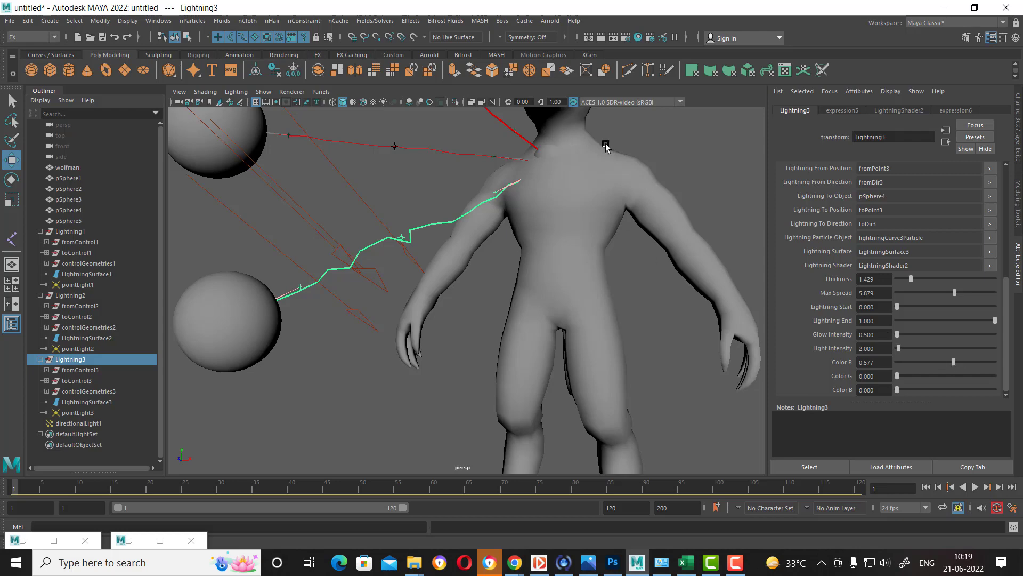
left_click(601, 38)
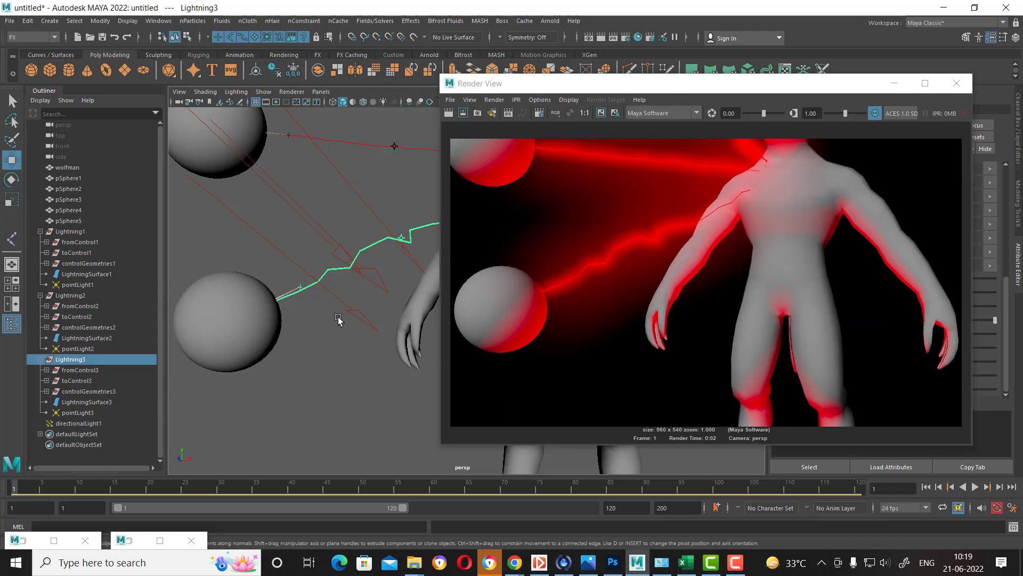
Step: Close Render View and pull the viewport back to frame the wolfman and spheres
right_click_drag(339, 315, 288, 259, "alt")
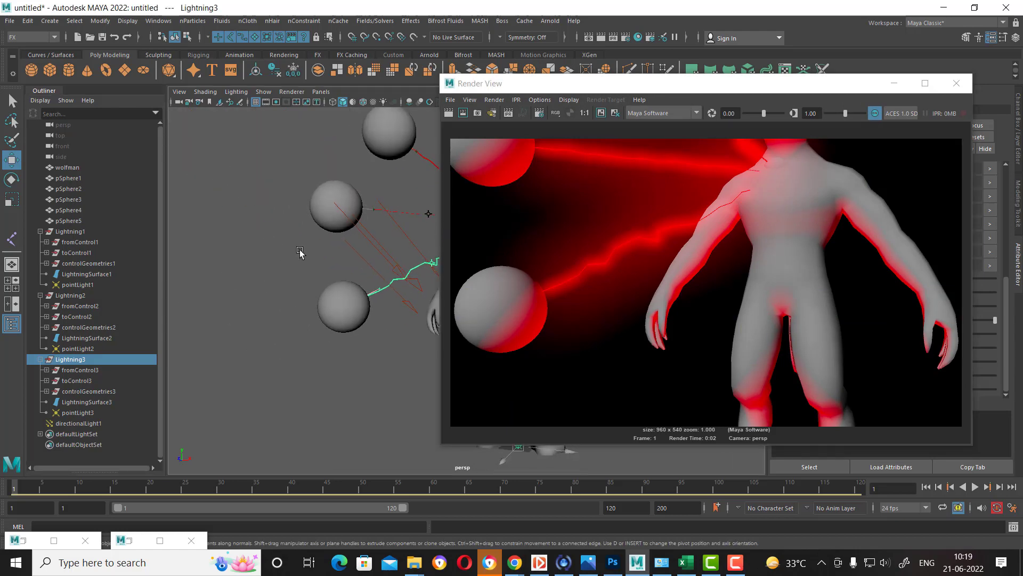
left_click(960, 85)
mouse_move(544, 277)
right_mouse_down("alt")
mouse_move(550, 297)
mouse_move(540, 288)
right_mouse_up("alt")
key("alt+Tab")
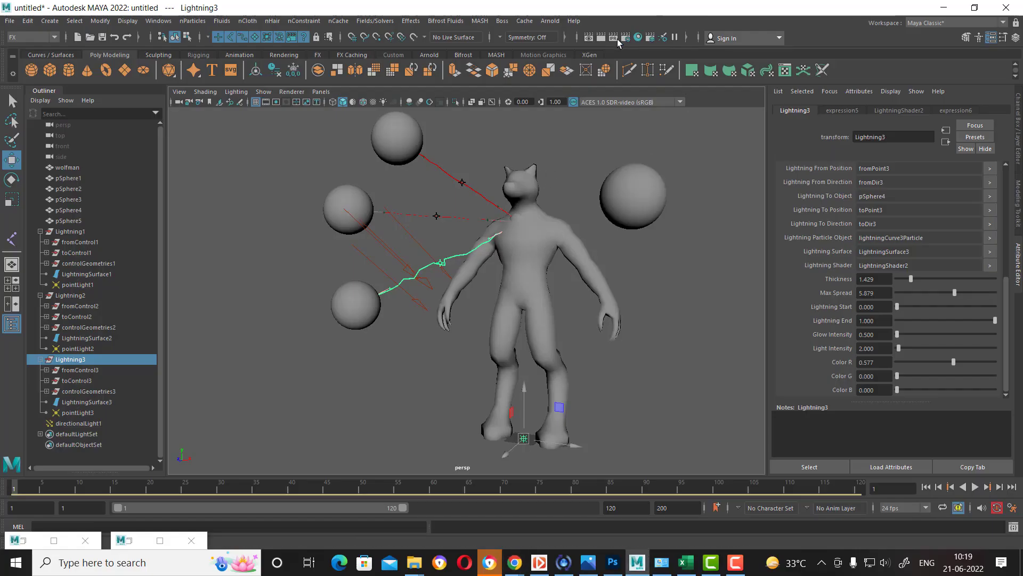
Step: After a test render, give Lightning2 a Max Spread of 6.044 for a jagged second bolt
left_click(602, 38)
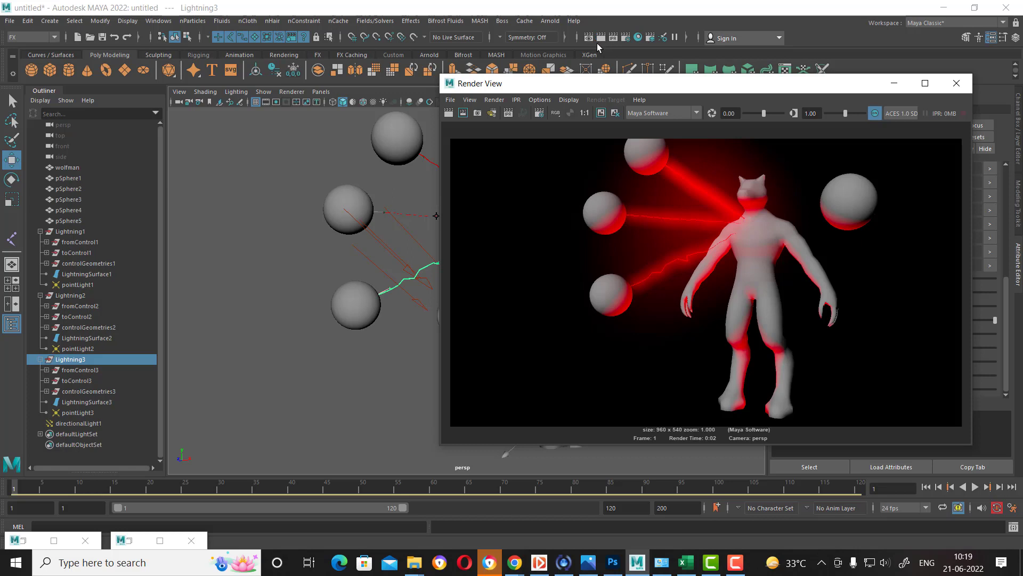
left_click(957, 84)
left_click(413, 215)
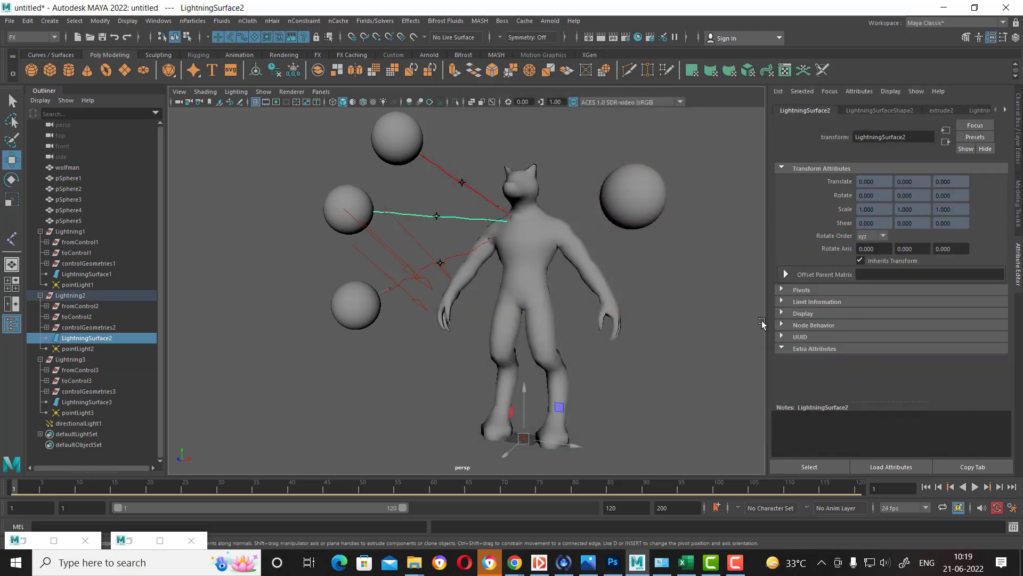
left_click(72, 295)
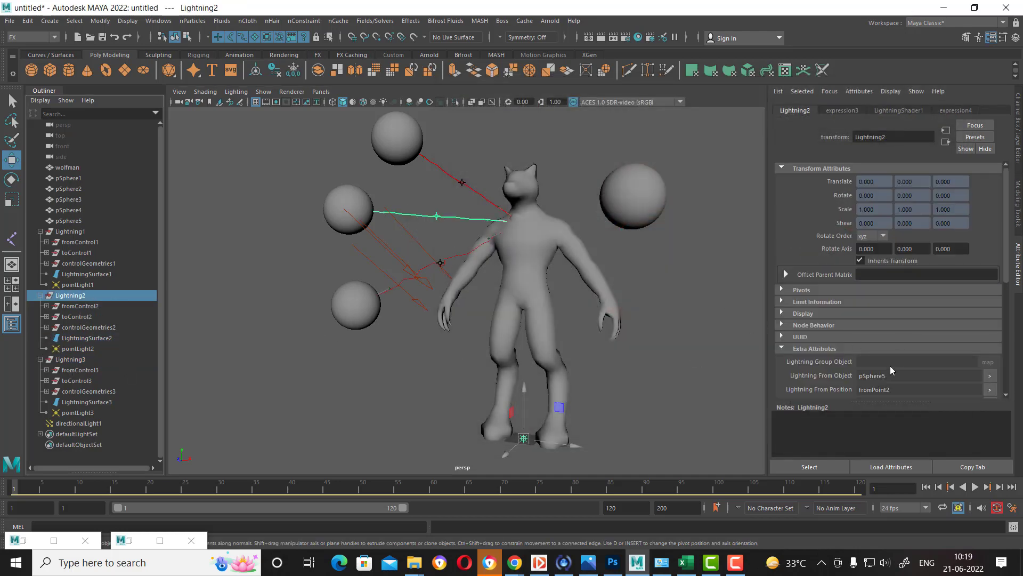
scroll(902, 337, "down", 5)
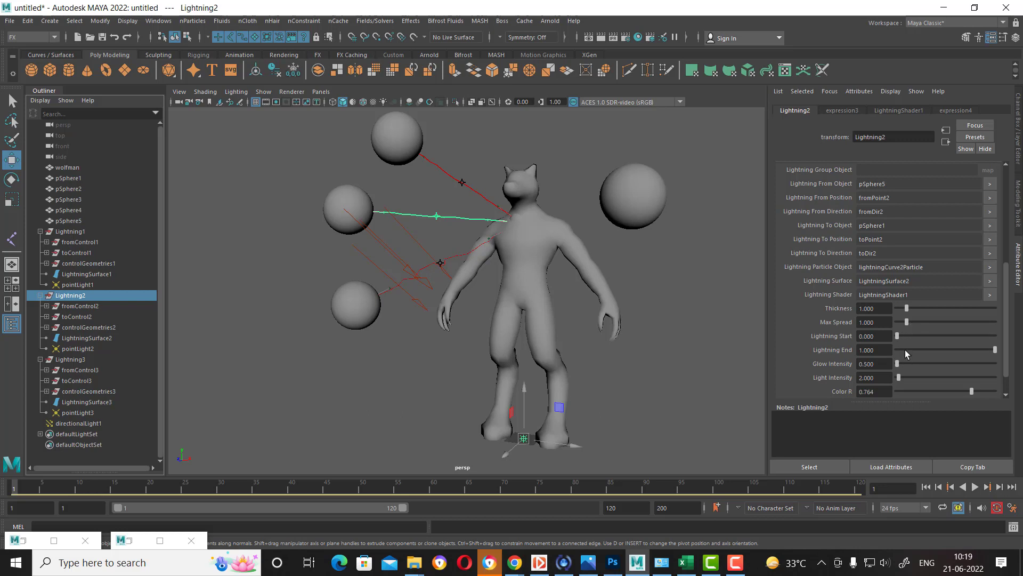
left_click_drag(907, 322, 956, 322)
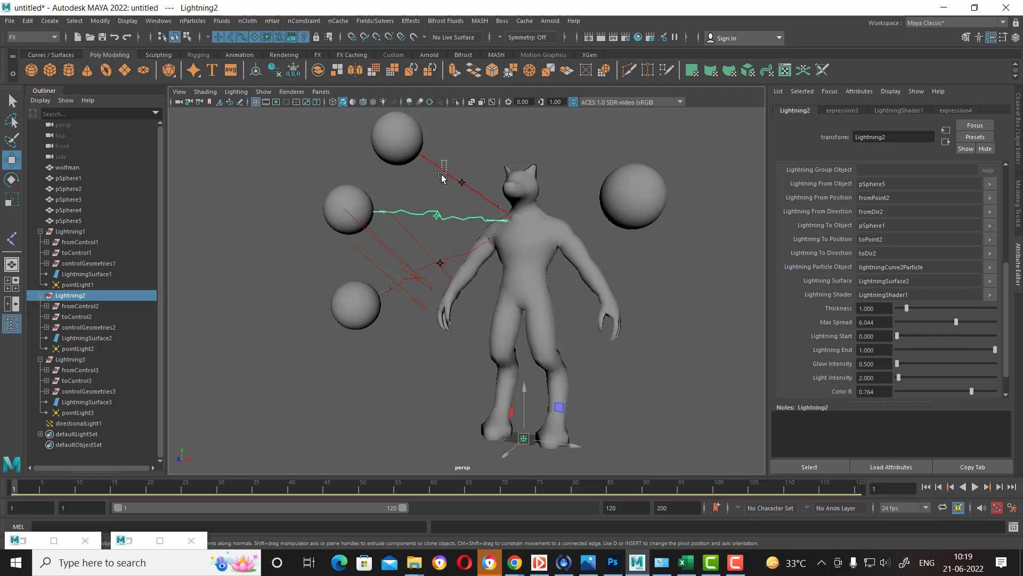
Step: Raise Lightning1's Max Spread to about 8 and check the jagged bolt with a test render
left_click(86, 273)
left_click(101, 234)
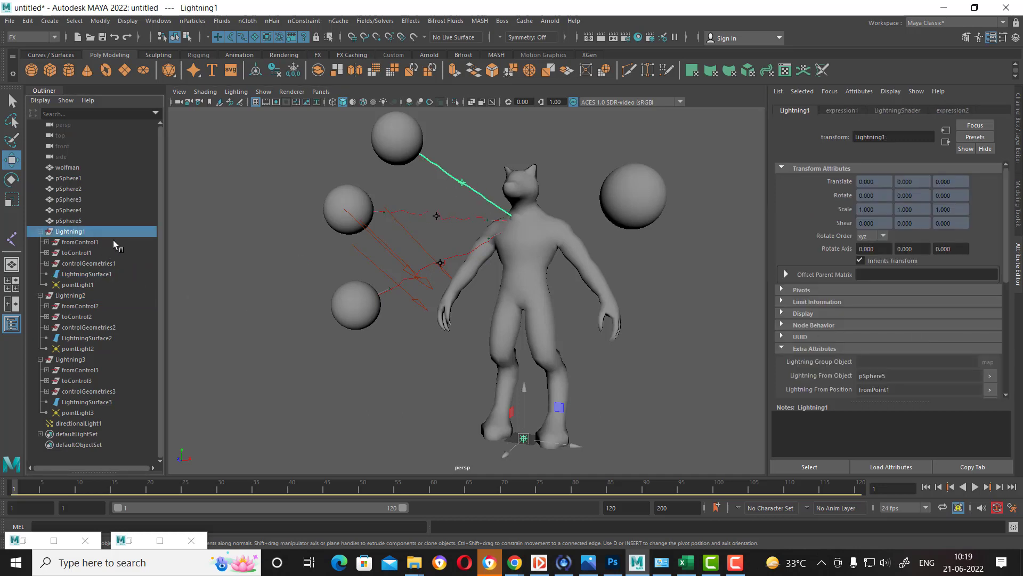
scroll(895, 336, "down", 5)
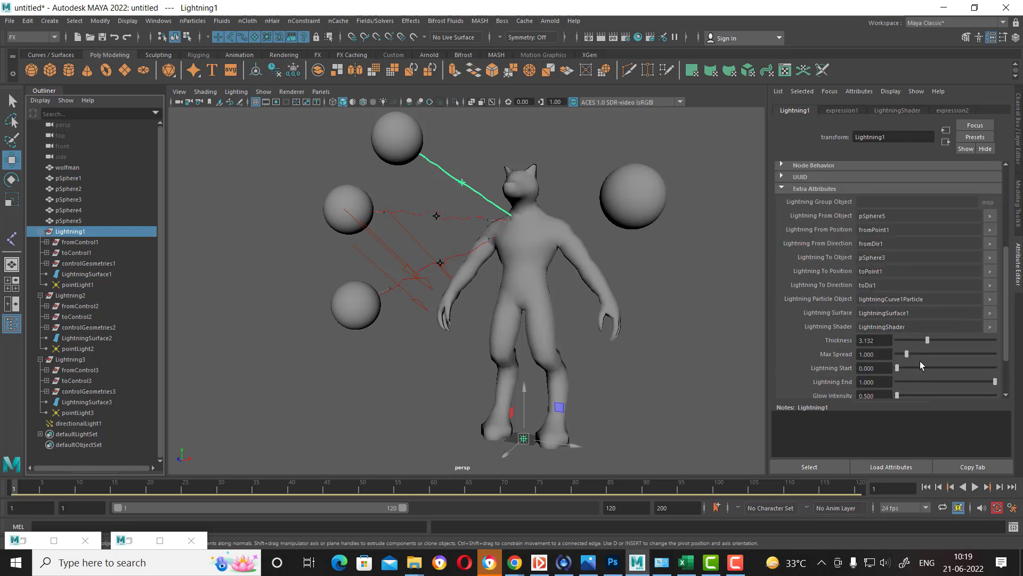
left_click_drag(921, 354, 979, 356)
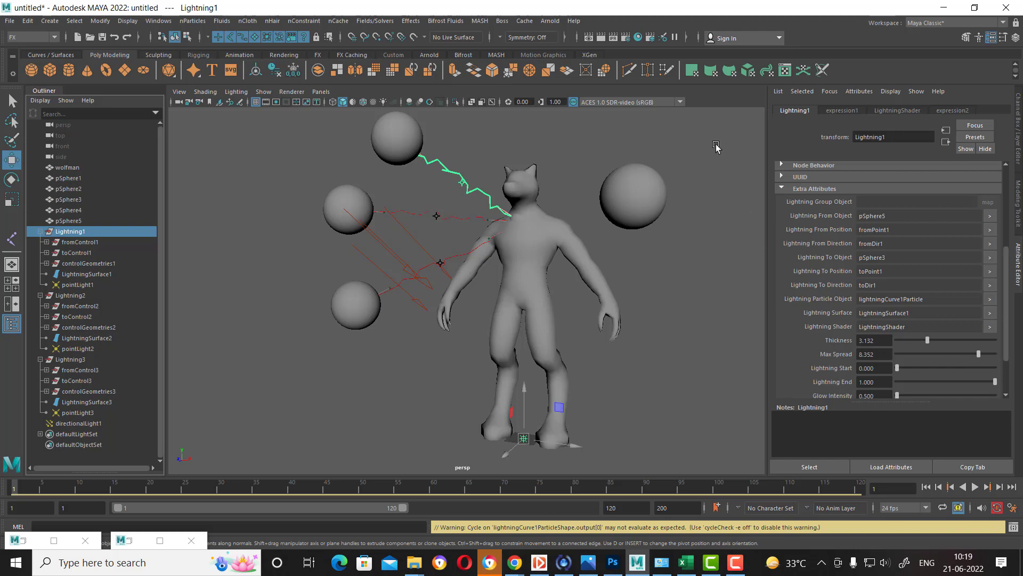
left_click(601, 37)
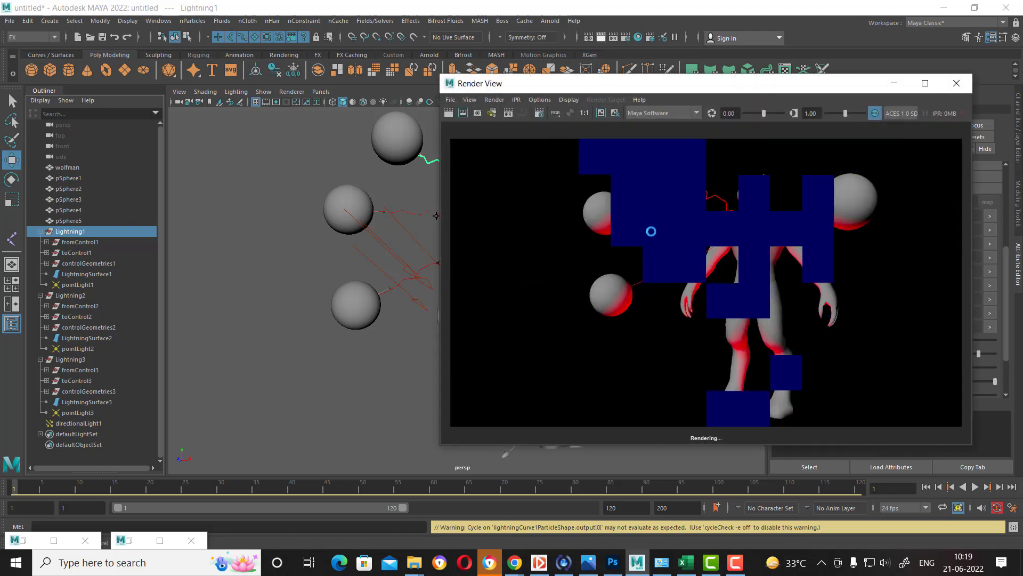
left_click(956, 84)
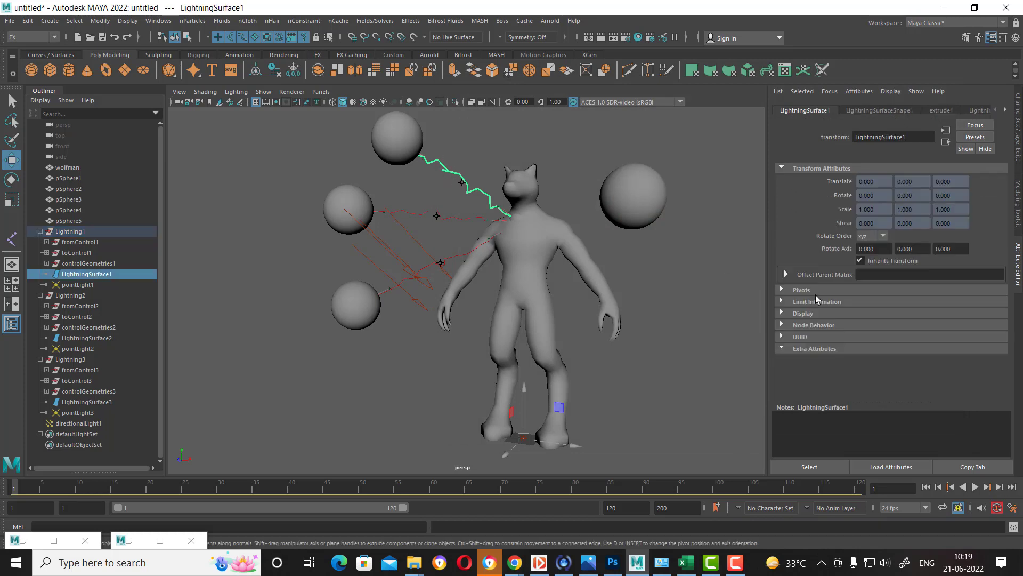
Step: Fine-tune Lightning1 to Max Spread 7.802 and Thickness 1.264
left_click(133, 230)
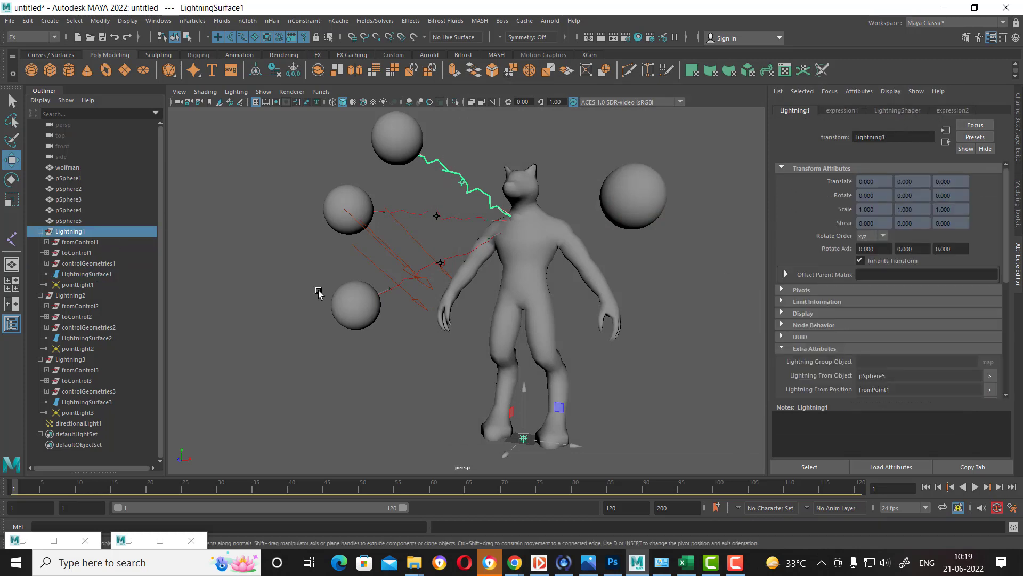
scroll(910, 353, "down", 5)
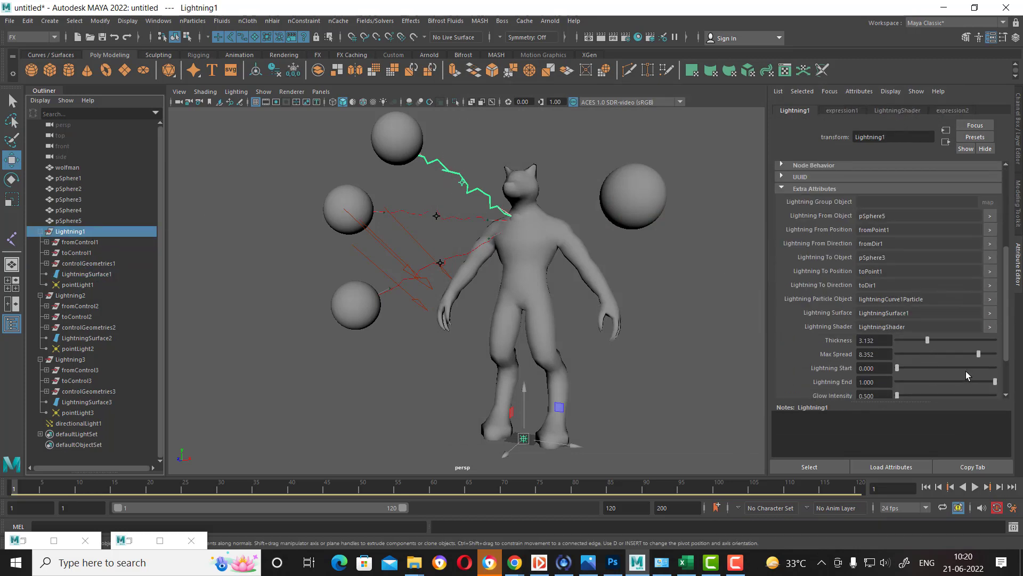
scroll(962, 366, "down", 1)
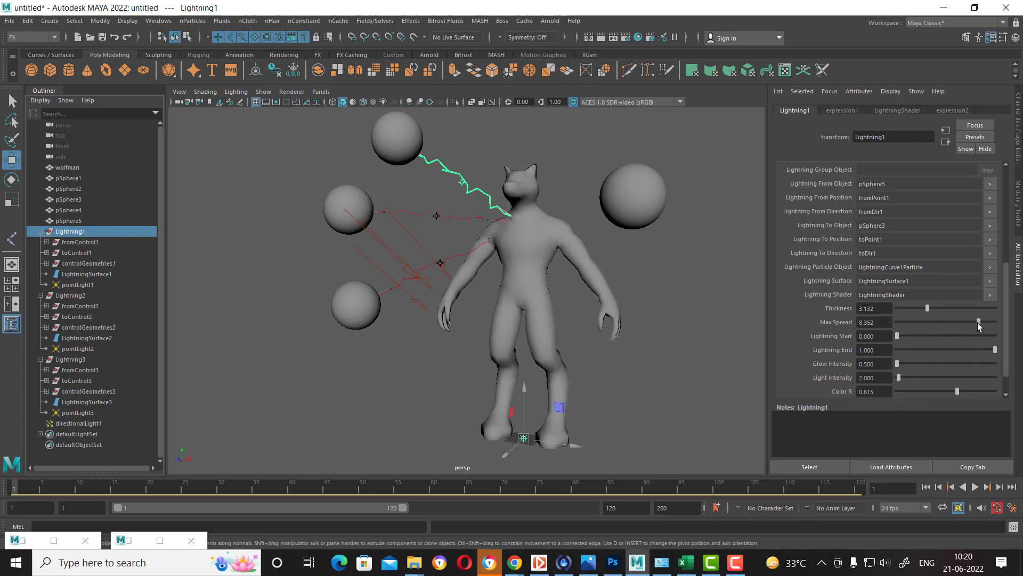
left_click_drag(978, 322, 910, 308)
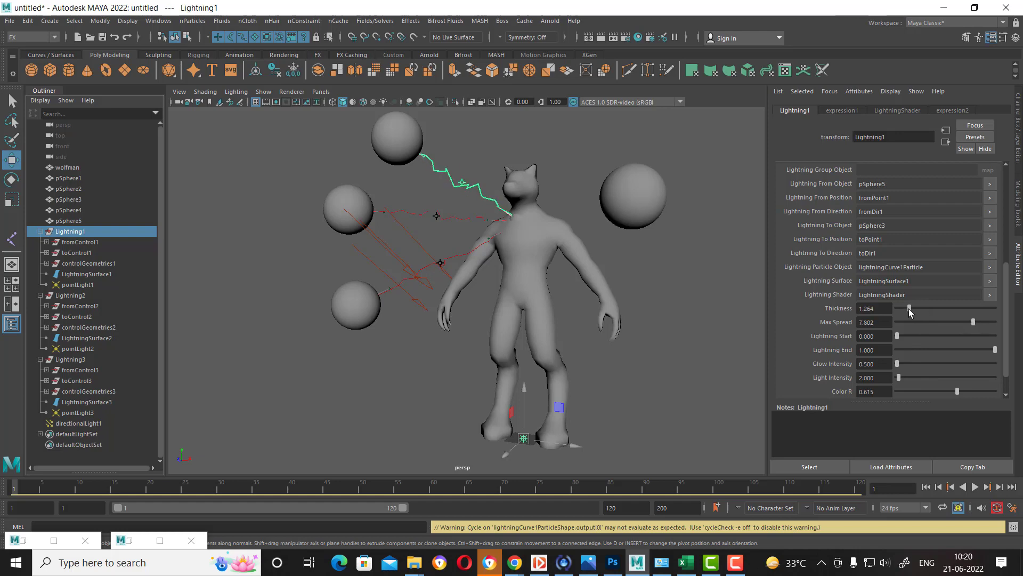
Step: Render the current frame with the grey wolfman and all three jagged red bolts
left_click(600, 37)
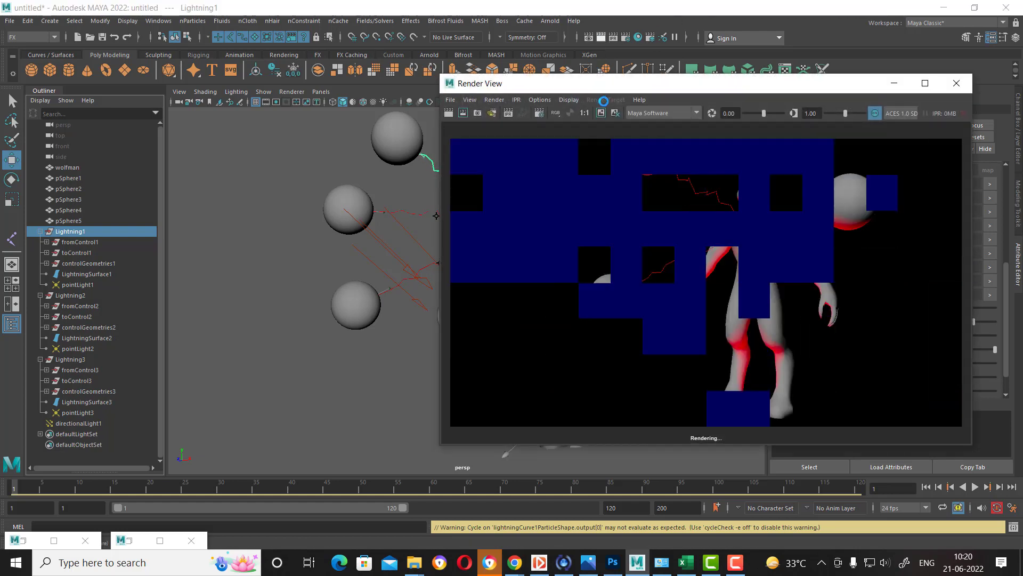